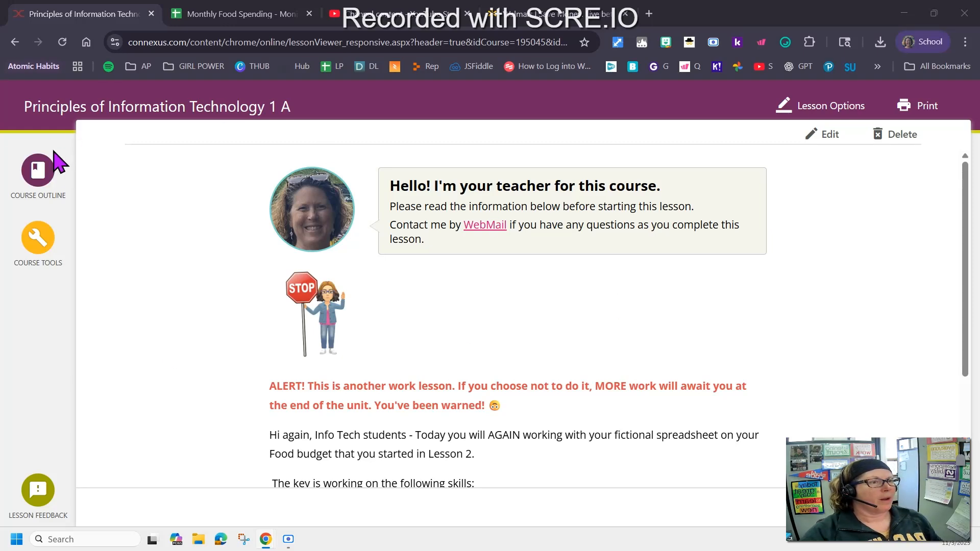
Step: Check Lesson 4, Advance Your Skills, in the course outline and review the skills listed on its intro page
left_click(43, 168)
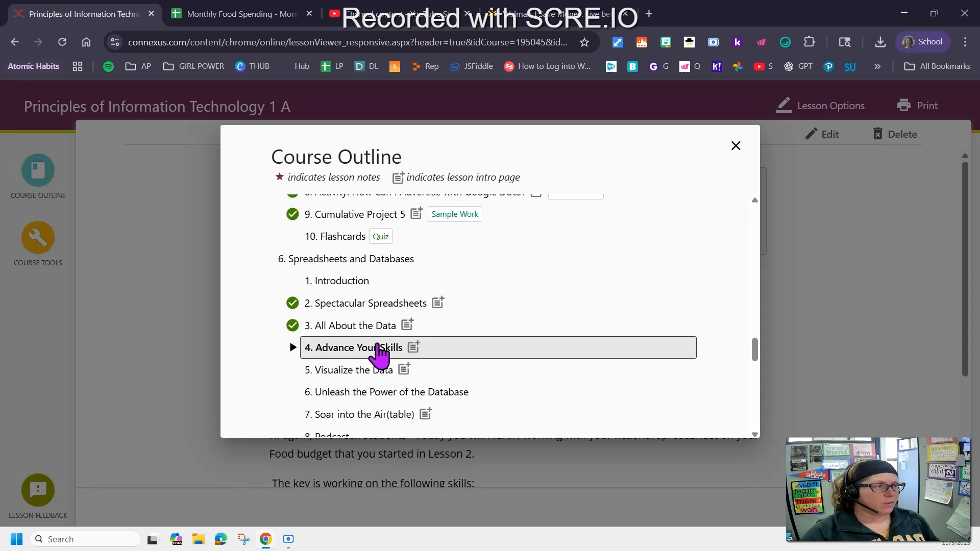
left_click(174, 357)
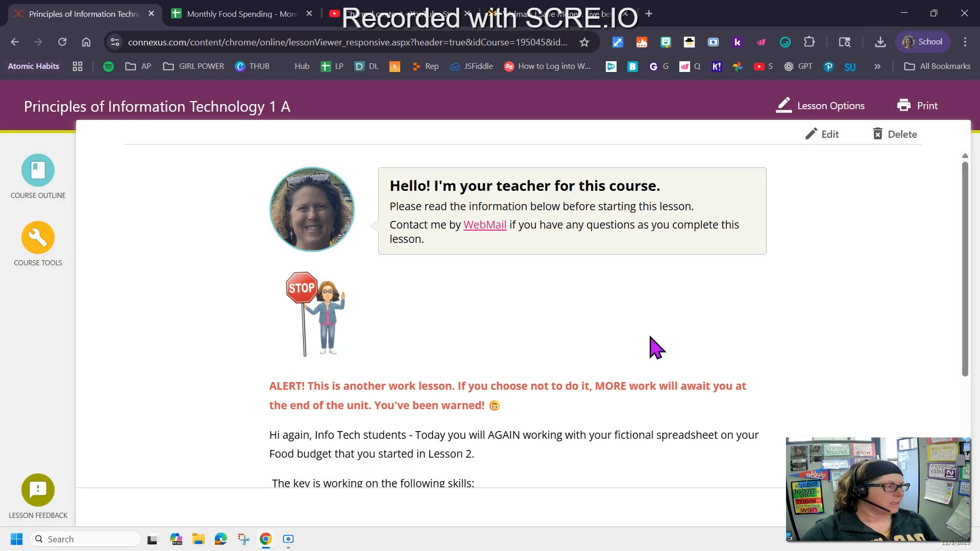
scroll(652, 338, "down", 3)
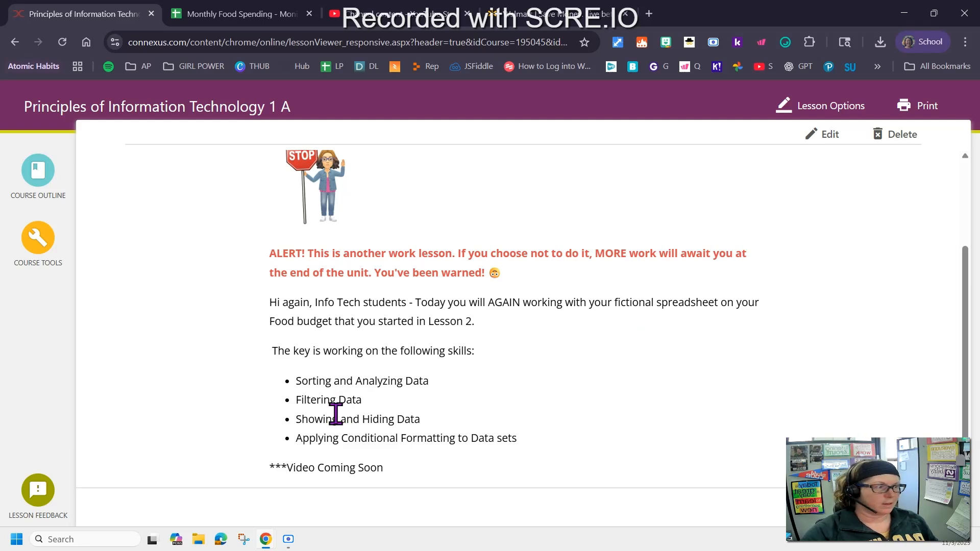
left_click_drag(298, 382, 533, 458)
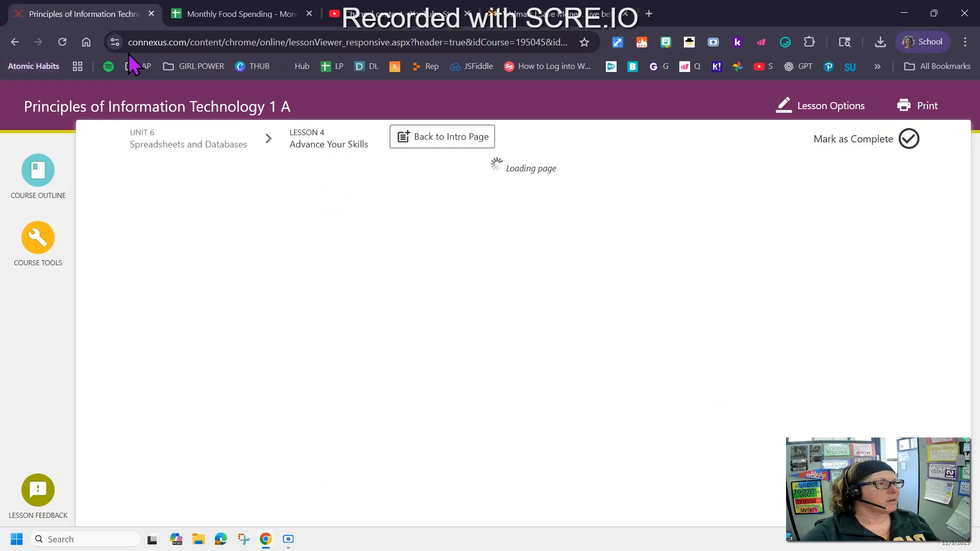
Step: Switch to the Monthly Food Spending spreadsheet in Google Sheets, finish the theme customization and check the Location column
left_click(256, 10)
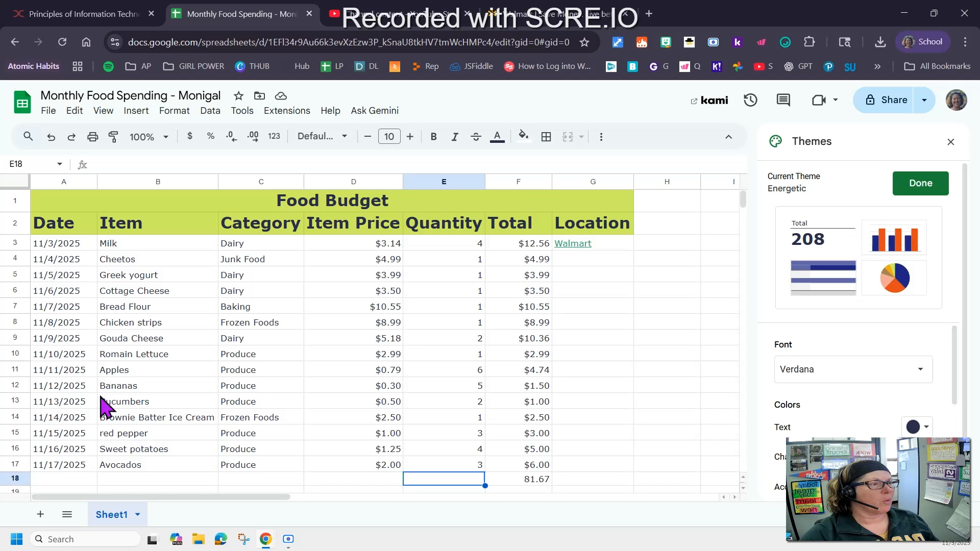
left_click(919, 185)
left_click(609, 244)
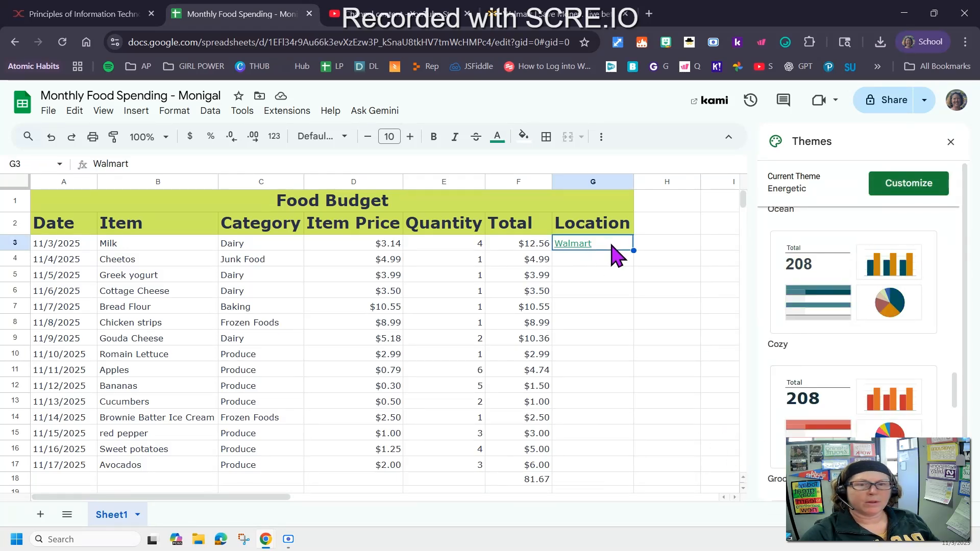
left_click(579, 479)
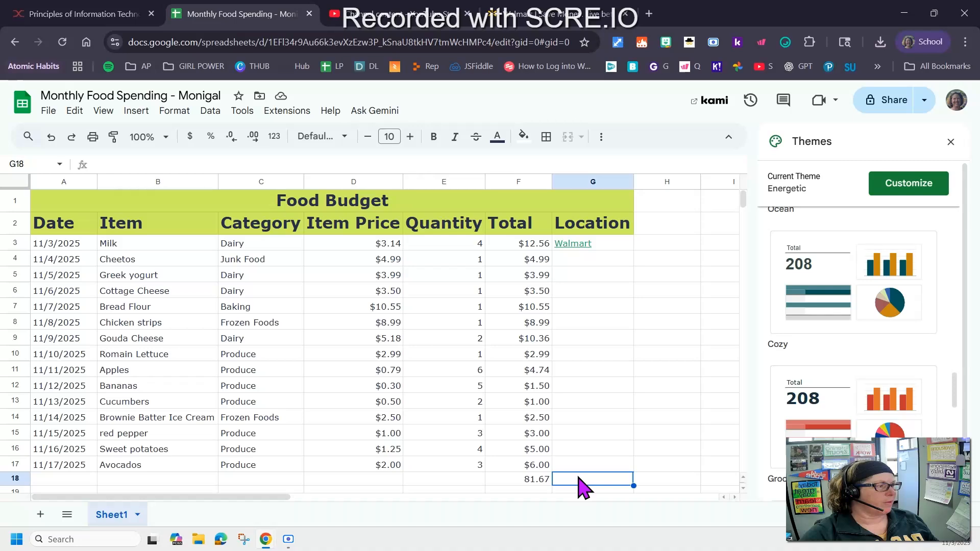
left_click(584, 467)
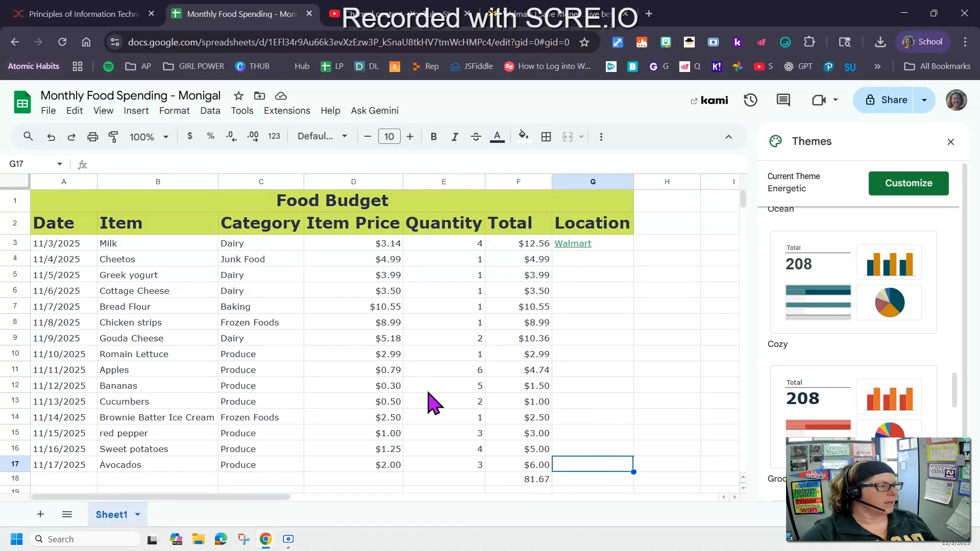
Step: Inspect the formulas behind the overall total in F18 and the Dairy Average in F20
scroll(419, 393, "down", 1)
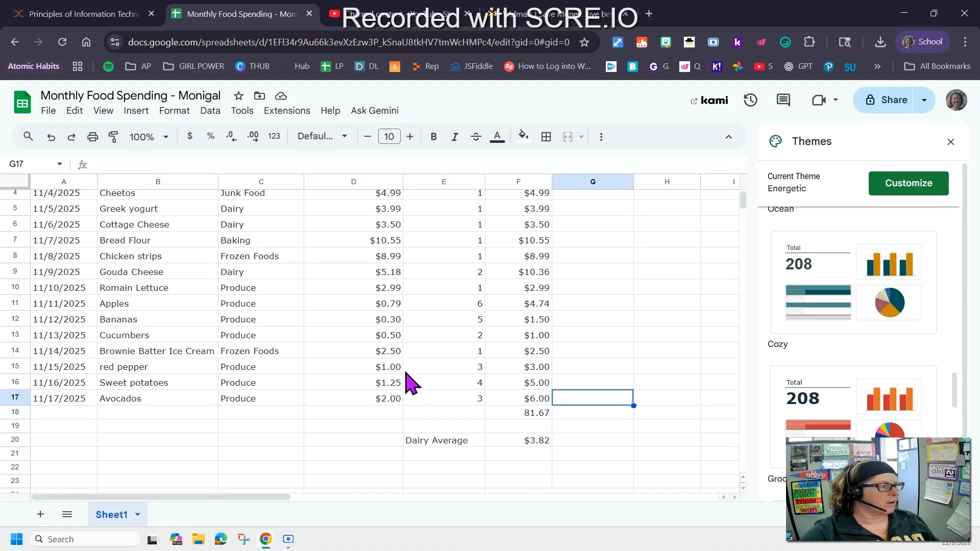
left_click(535, 414)
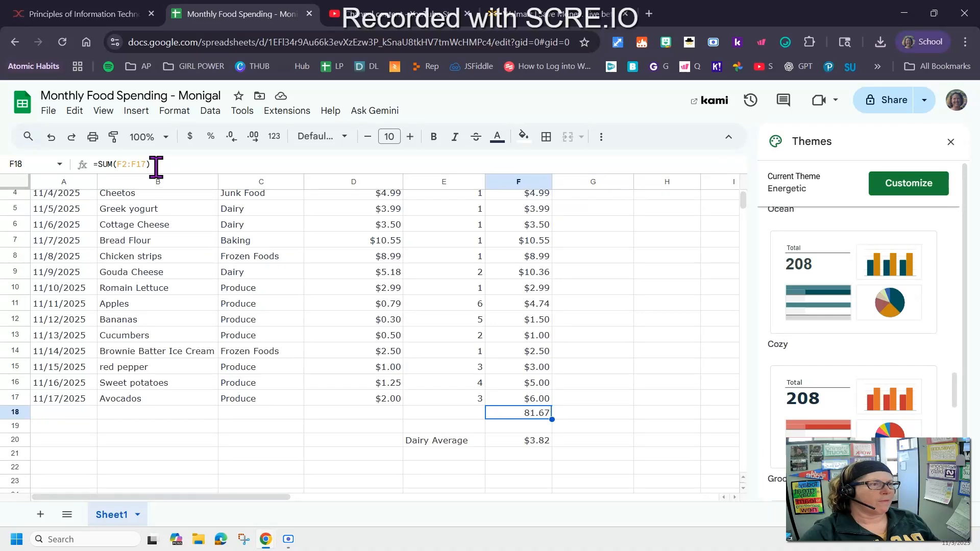
left_click(546, 444)
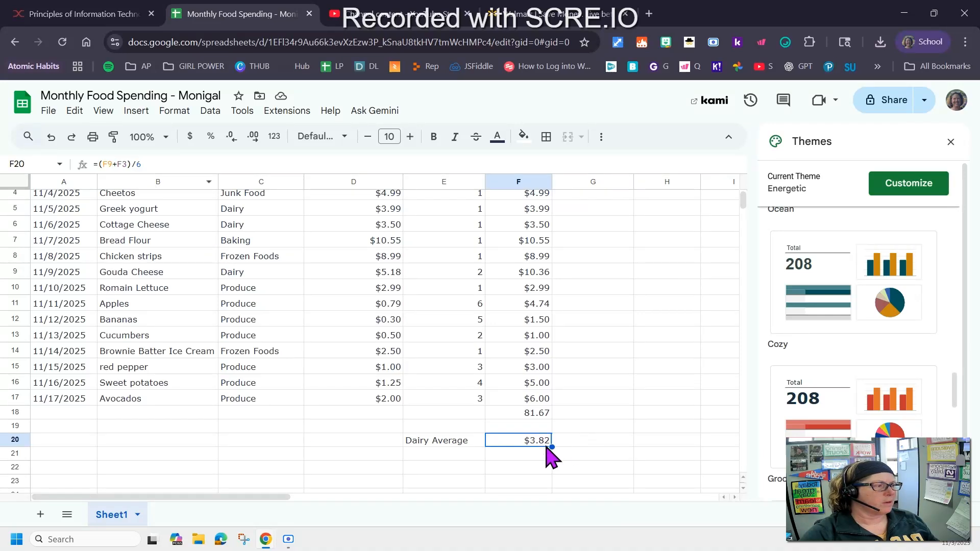
left_click(340, 437)
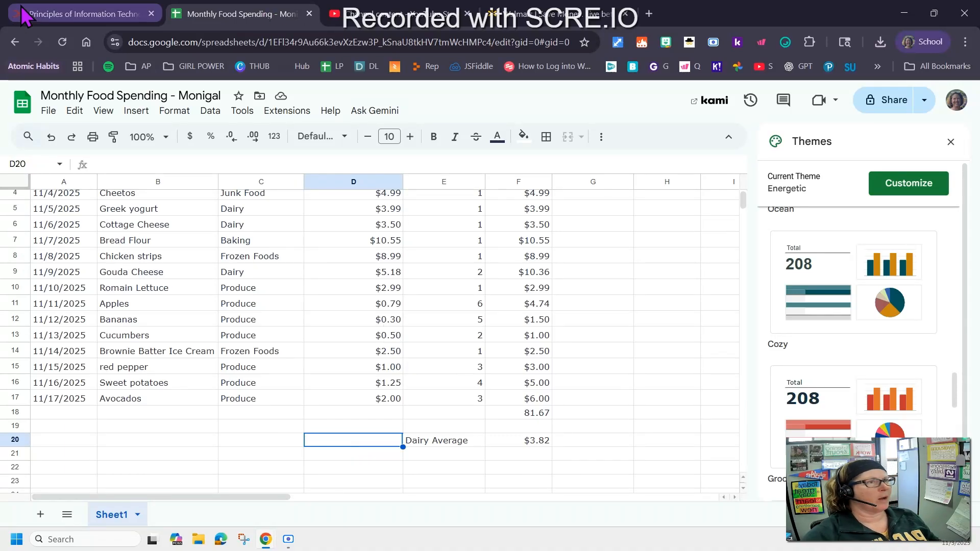
Step: Return to the Advance Your Skills lesson and read the Search and Sort sections through the instructions for creating a filter
left_click(41, 16)
scroll(516, 337, "down", 3)
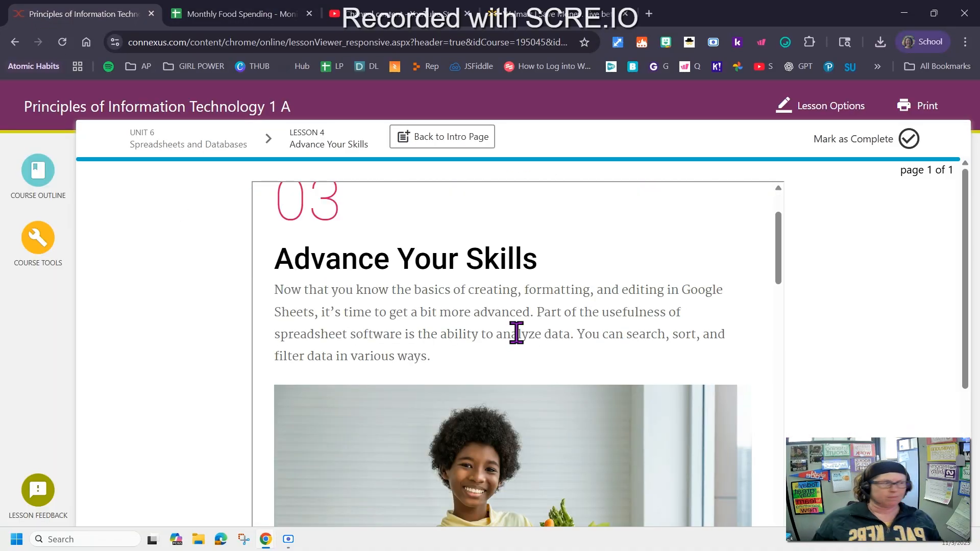
scroll(504, 311, "down", 1)
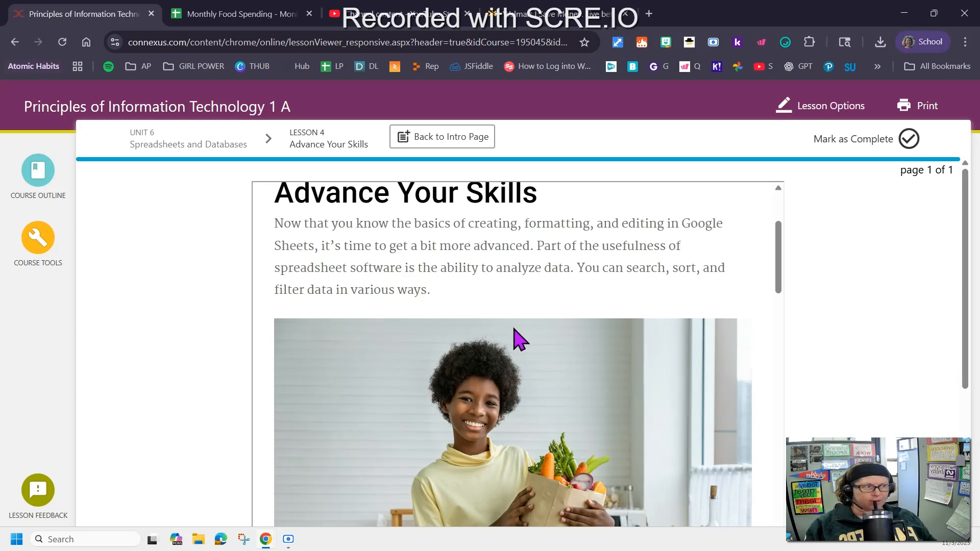
scroll(520, 337, "down", 6)
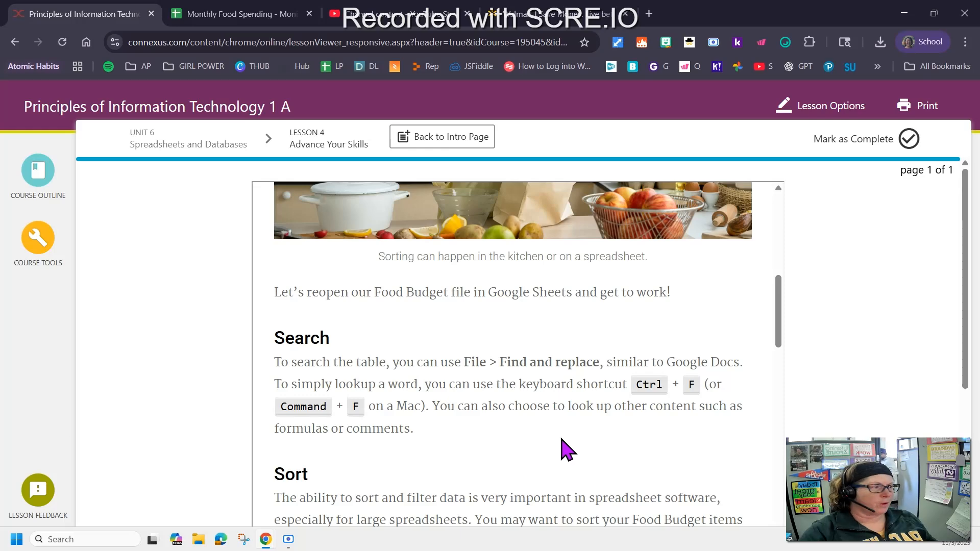
scroll(564, 441, "down", 3)
scroll(416, 403, "down", 3)
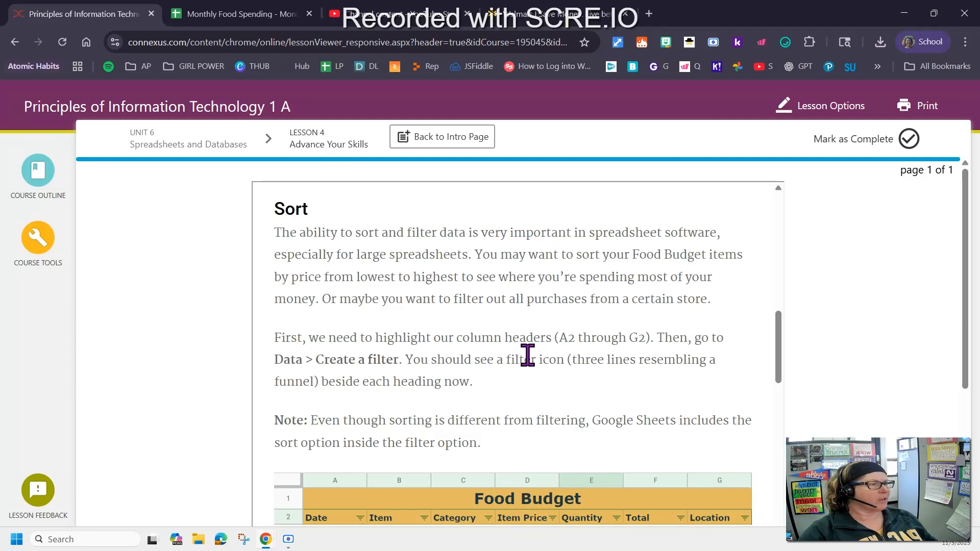
scroll(473, 359, "down", 1)
scroll(468, 359, "down", 1)
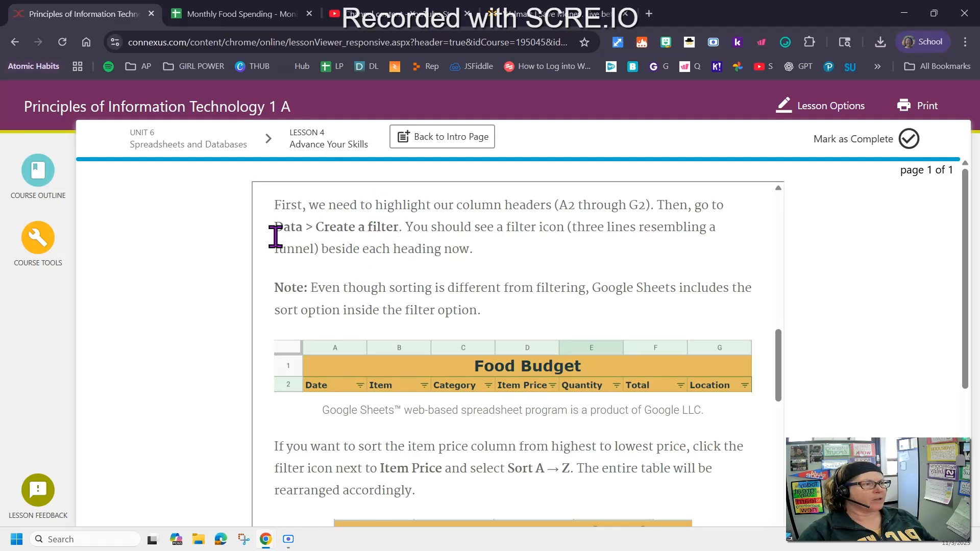
Step: Create a filter on the header row (row 2) of the Food Budget table in the spreadsheet
left_click(205, 18)
scroll(517, 219, "up", 2)
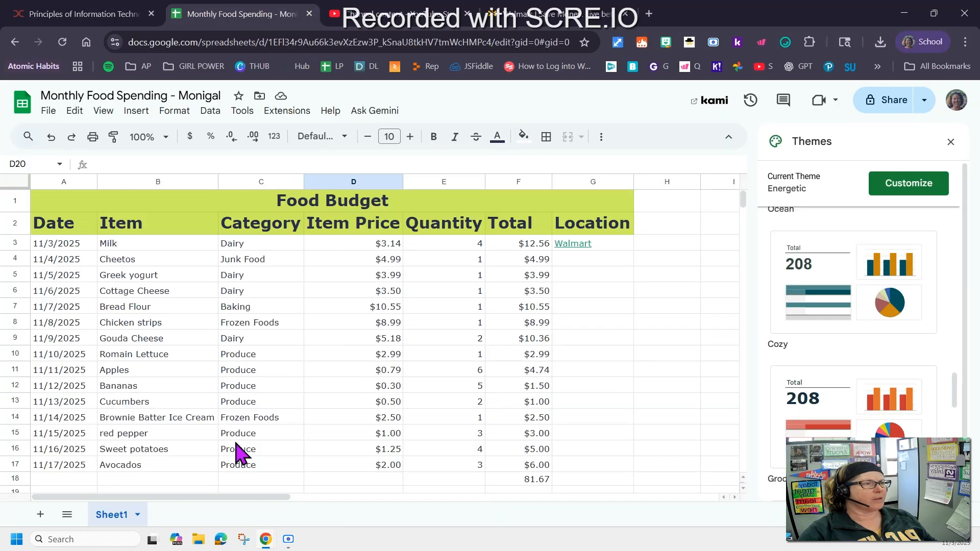
left_click(16, 223)
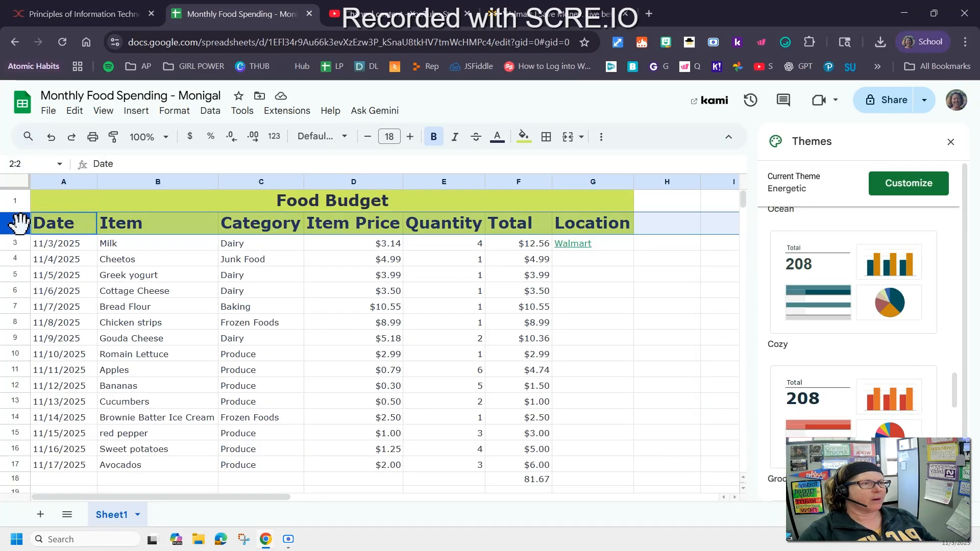
left_click(209, 111)
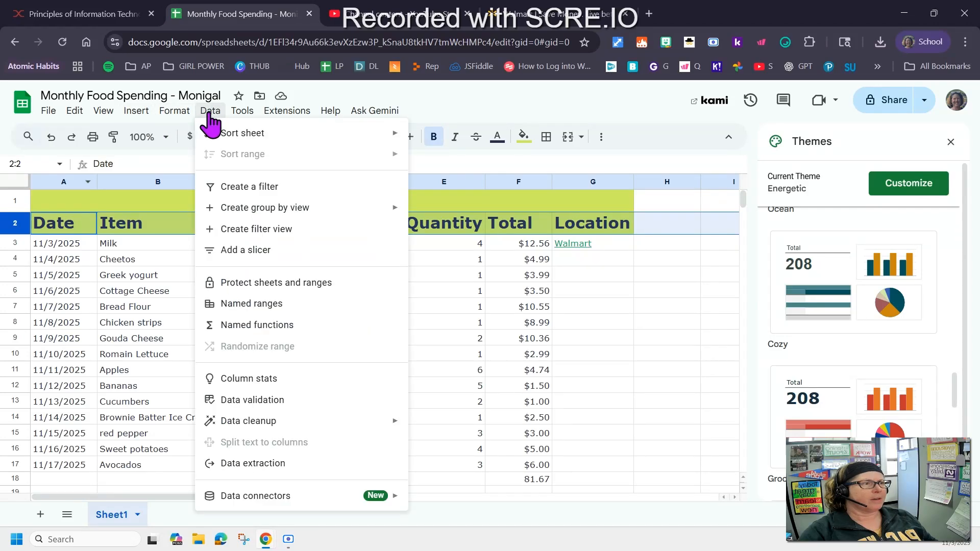
left_click(235, 187)
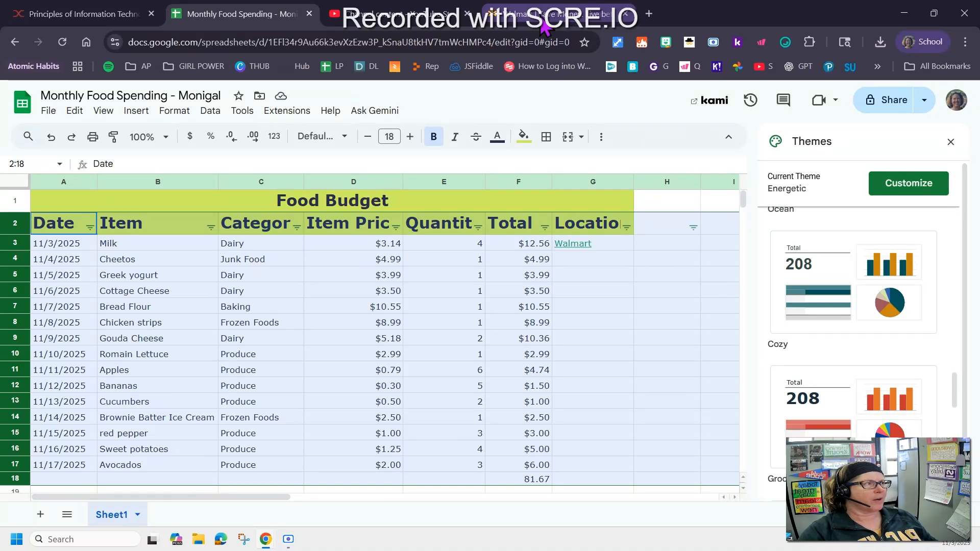
Step: Read the lesson's instructions for sorting the table by the Item Price column through its filter icon
left_click(91, 16)
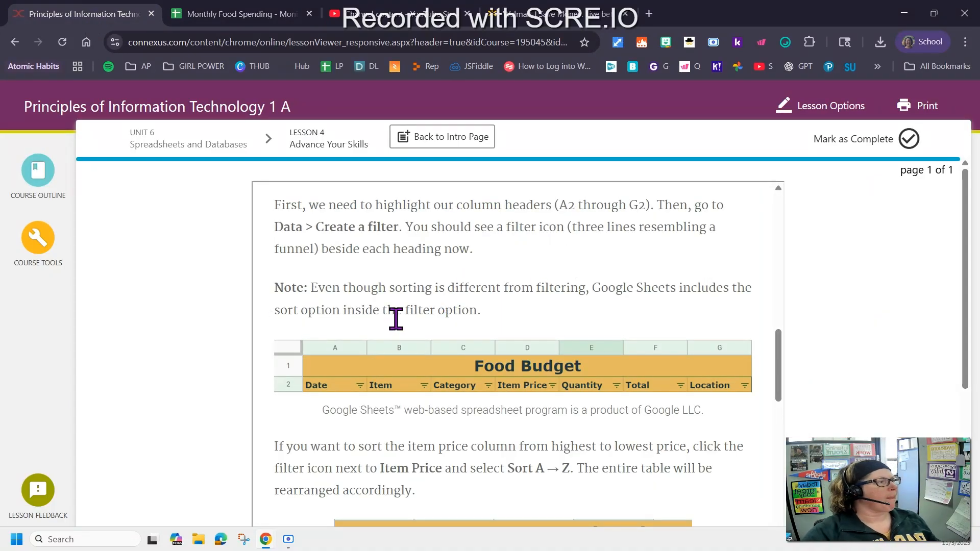
scroll(410, 311, "down", 3)
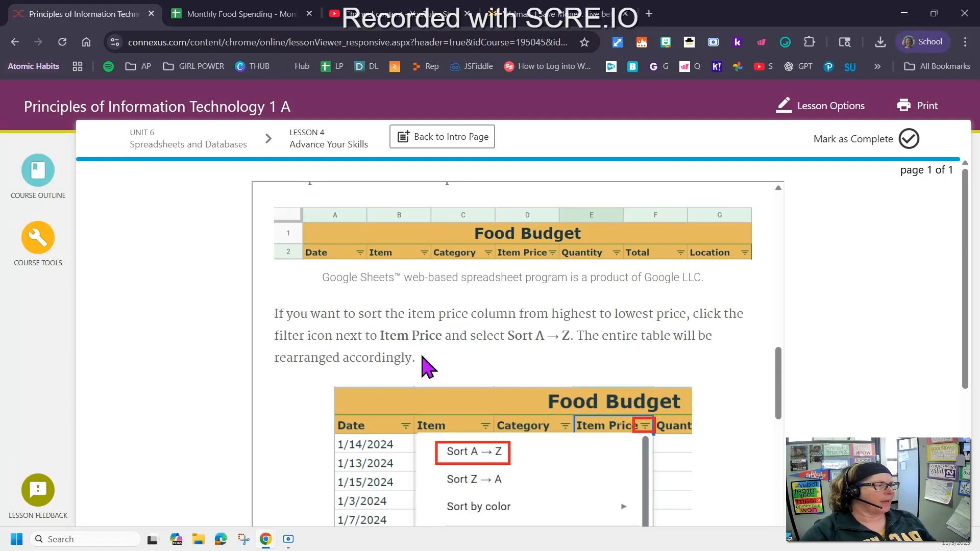
scroll(285, 402, "down", 3)
scroll(285, 403, "down", 3)
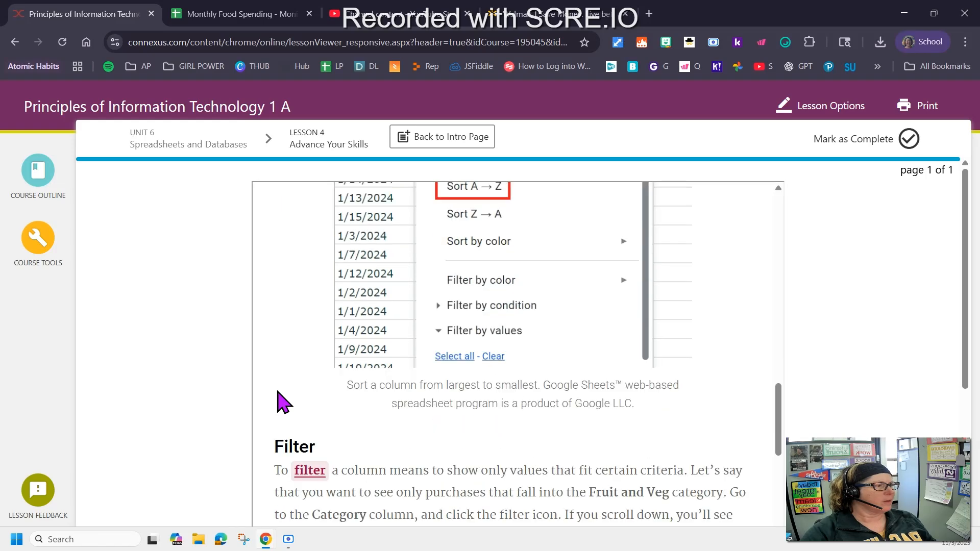
scroll(286, 403, "up", 4)
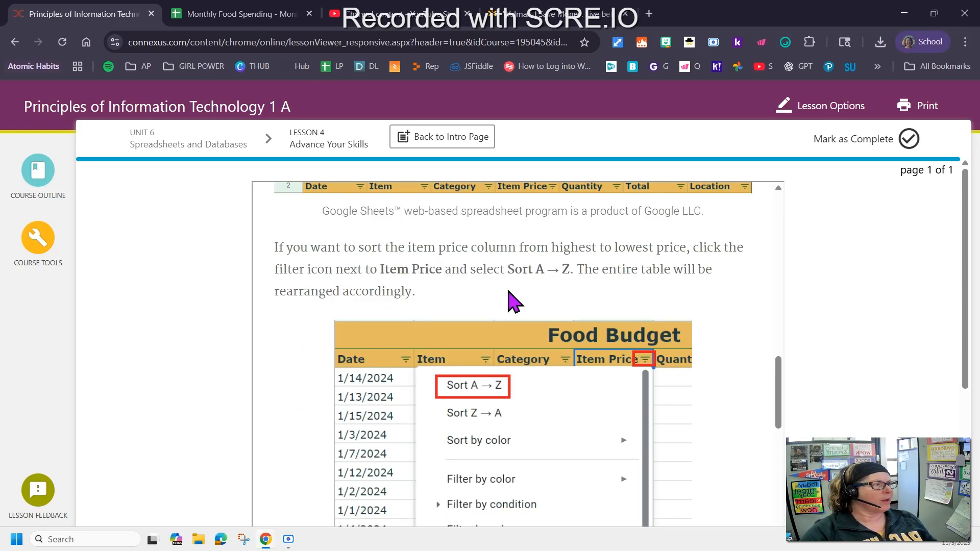
Step: Sort the Food Budget table by the Total column from A to Z, and re-sort it from Z to A
left_click(236, 14)
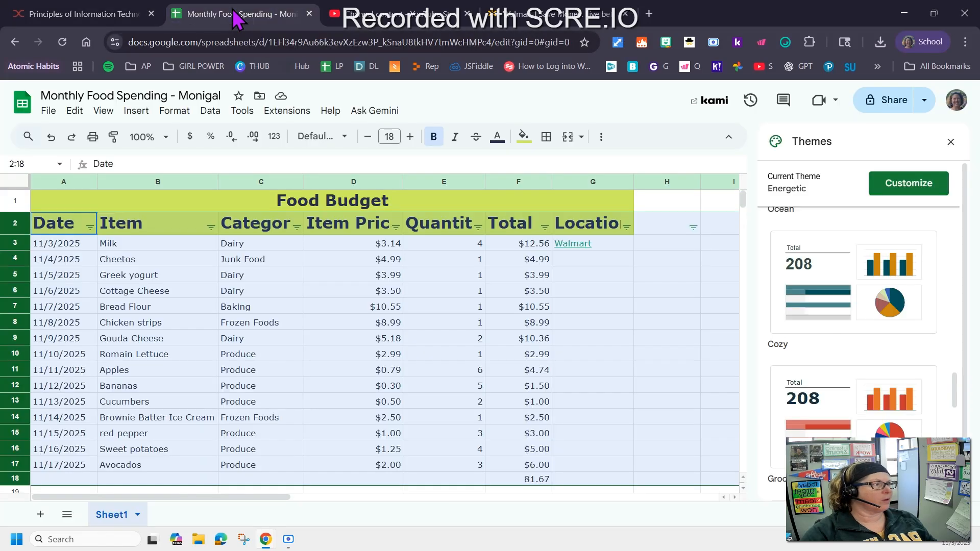
left_click(545, 227)
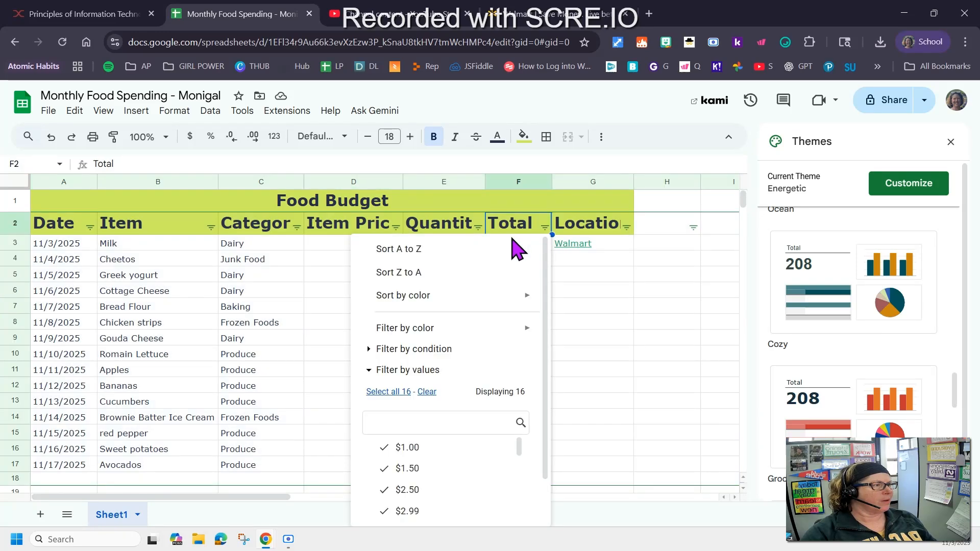
left_click(441, 251)
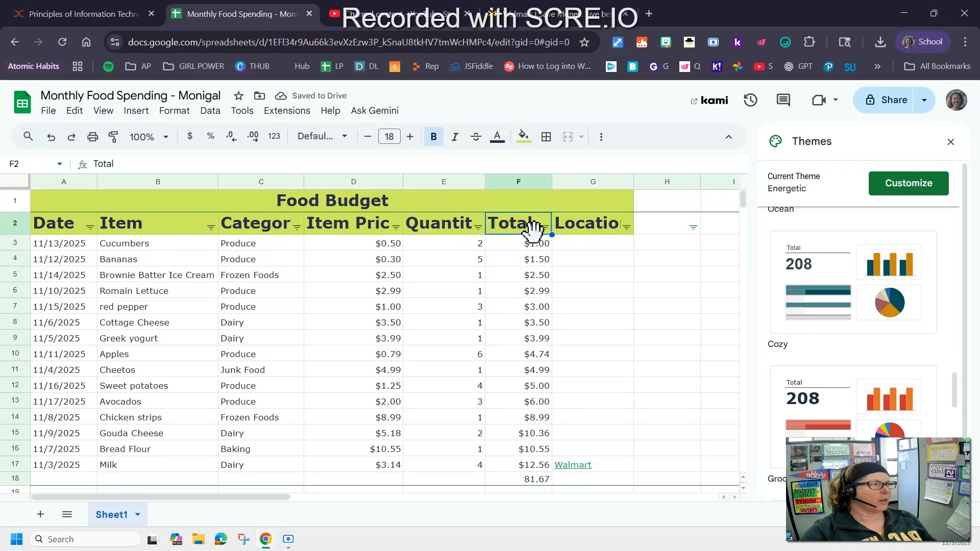
left_click(545, 228)
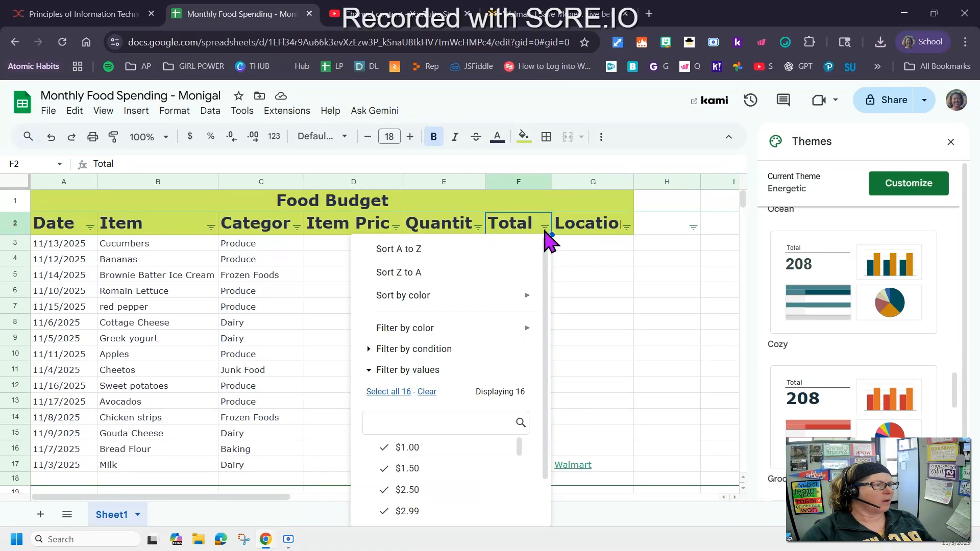
left_click(403, 281)
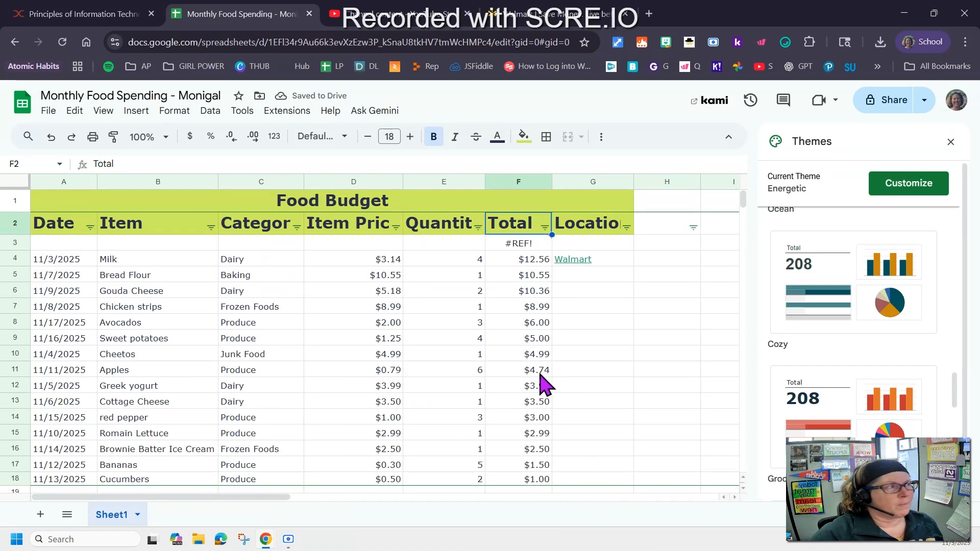
Step: Read the lesson's Filter section about showing only the Fruit and Veg category, and return to the spreadsheet
left_click(58, 14)
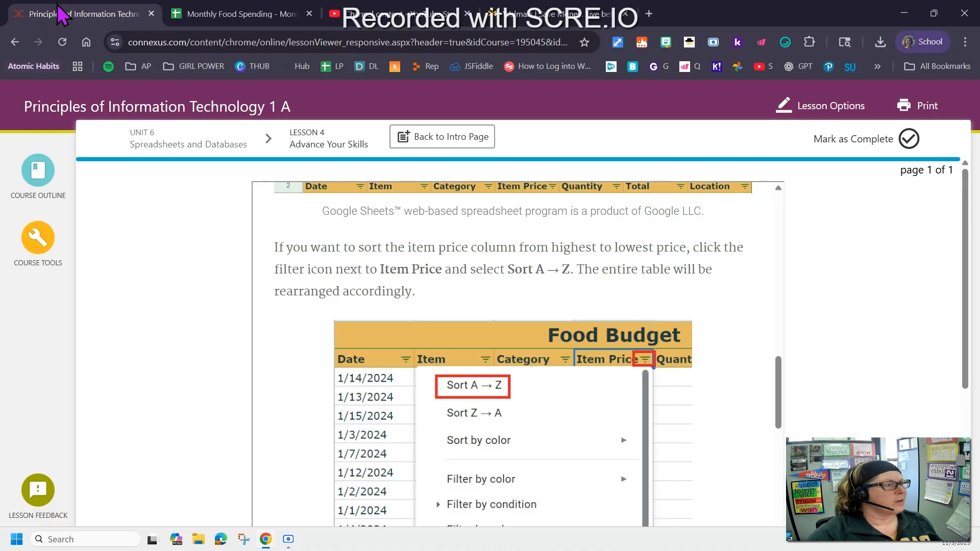
scroll(288, 358, "down", 5)
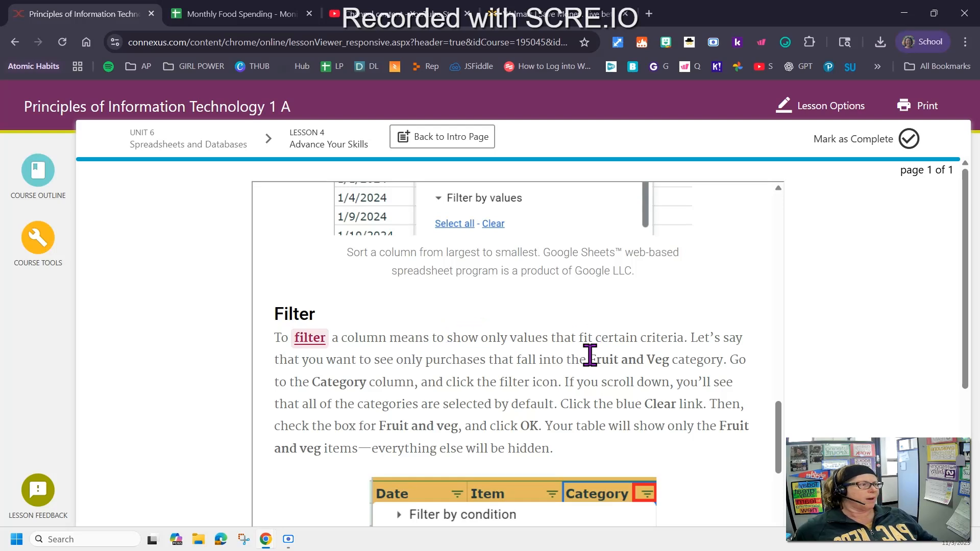
scroll(469, 345, "down", 1)
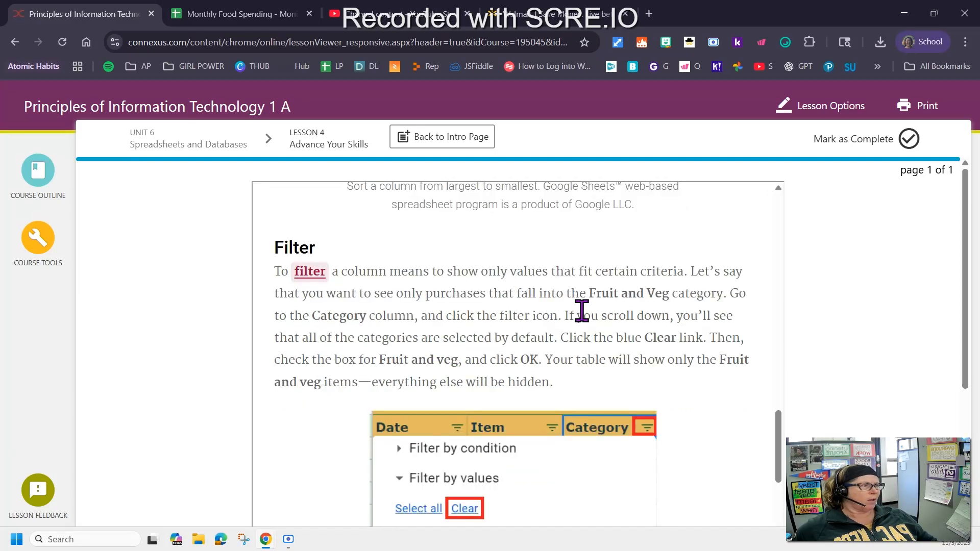
left_click_drag(591, 295, 679, 293)
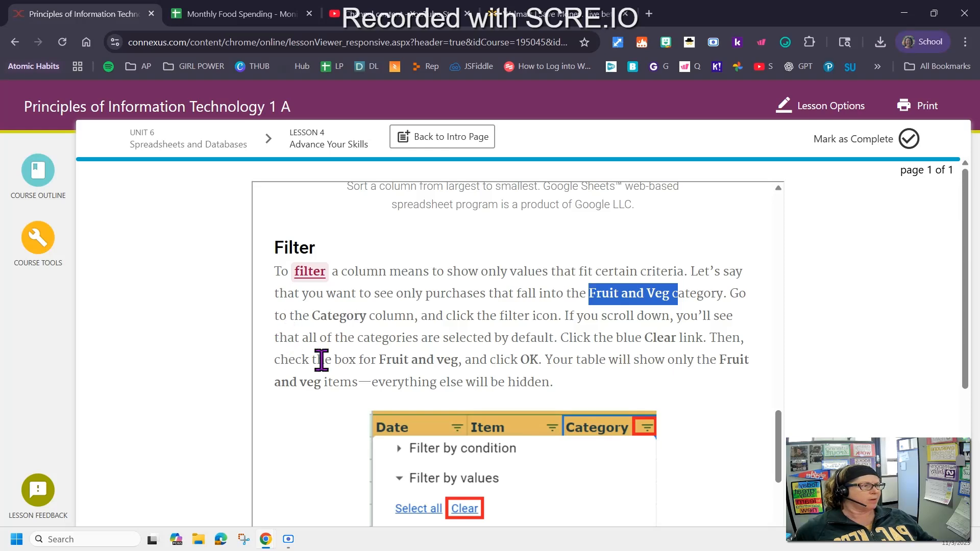
left_click(202, 23)
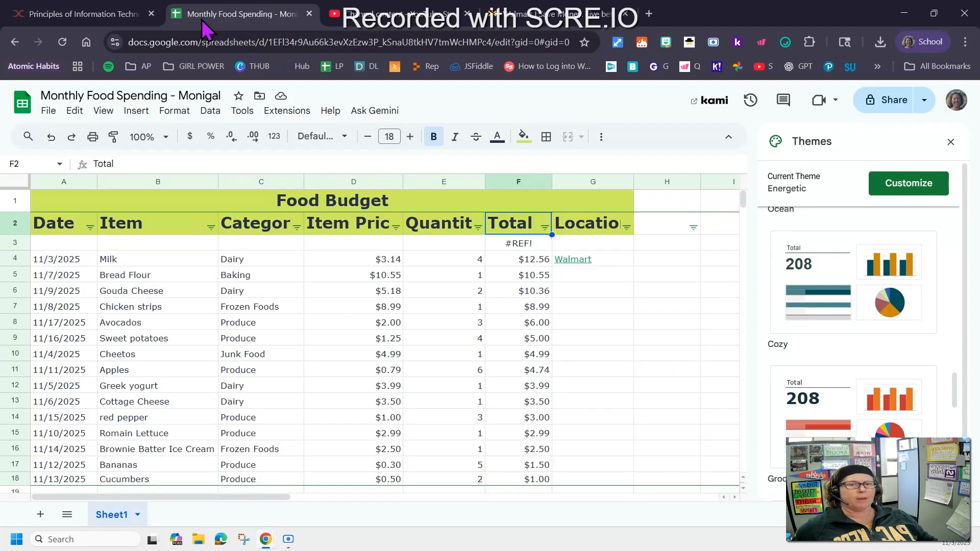
Step: Filter the Category column by values to exclude Dairy, Frozen Foods and Junk Food
left_click(297, 229)
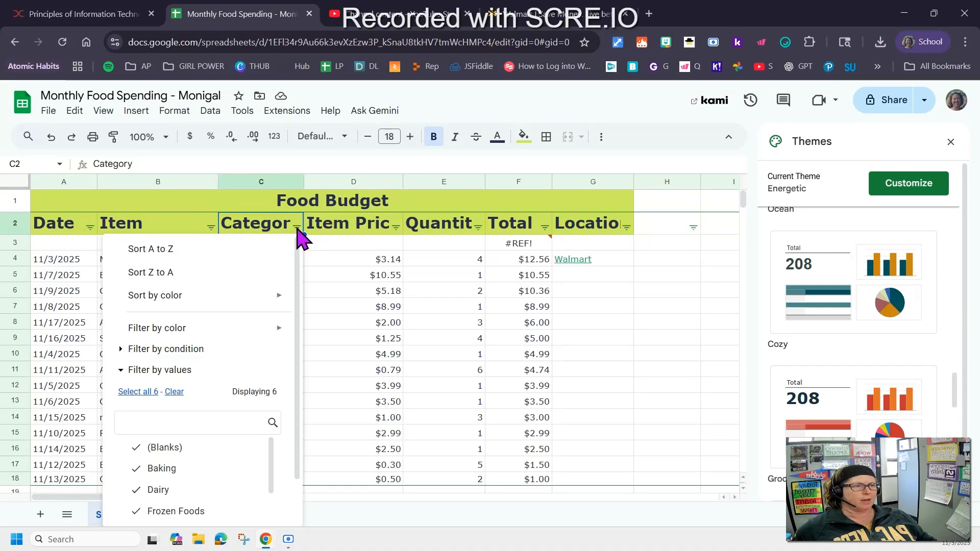
left_click(71, 14)
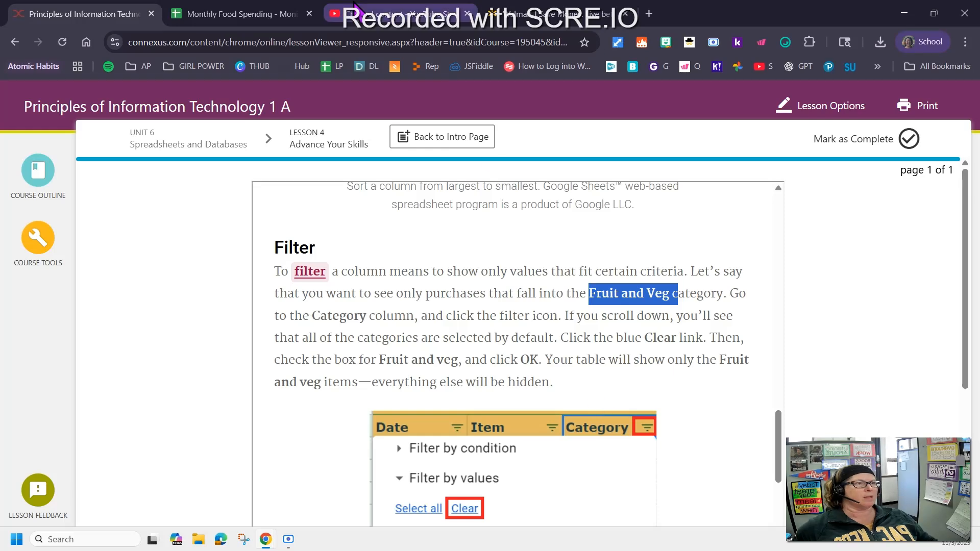
left_click(224, 14)
scroll(186, 464, "down", 2)
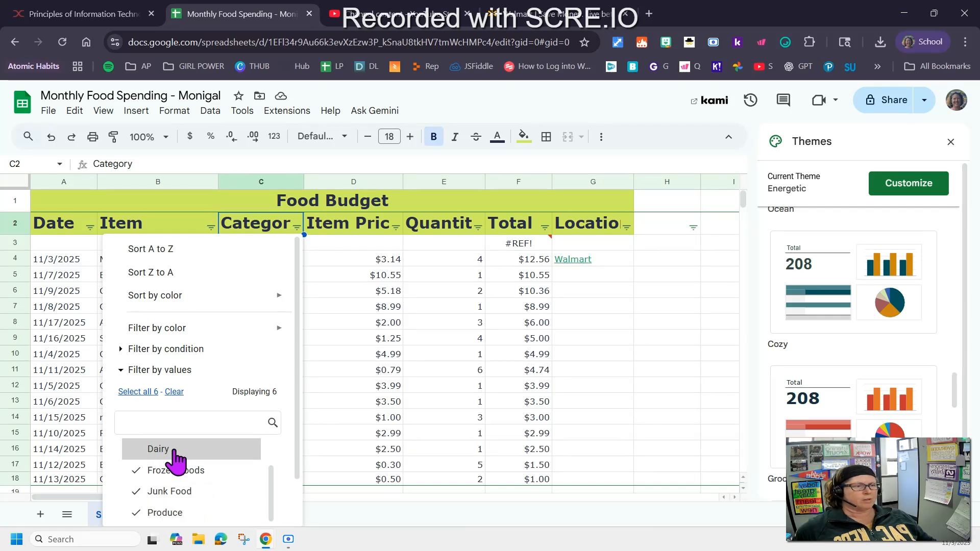
left_click(192, 470)
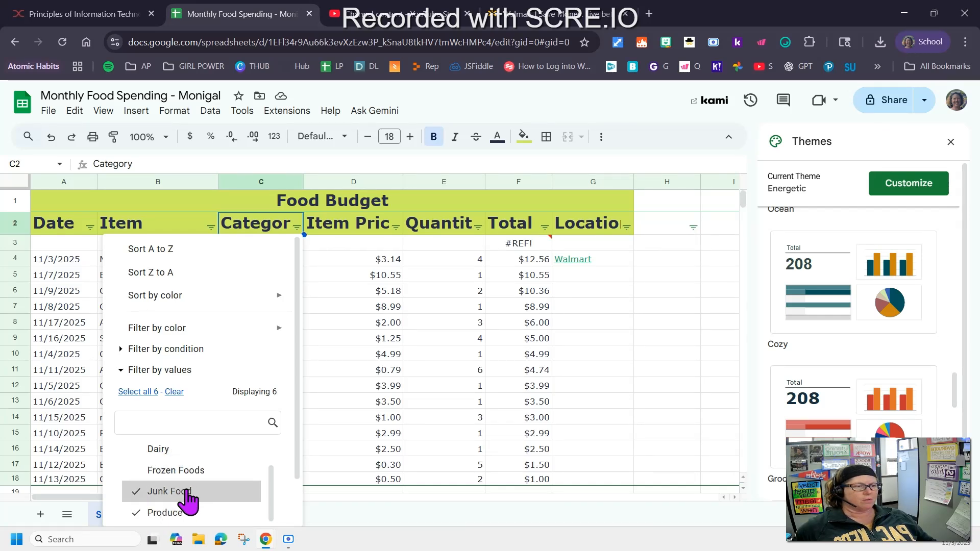
scroll(191, 498, "down", 1)
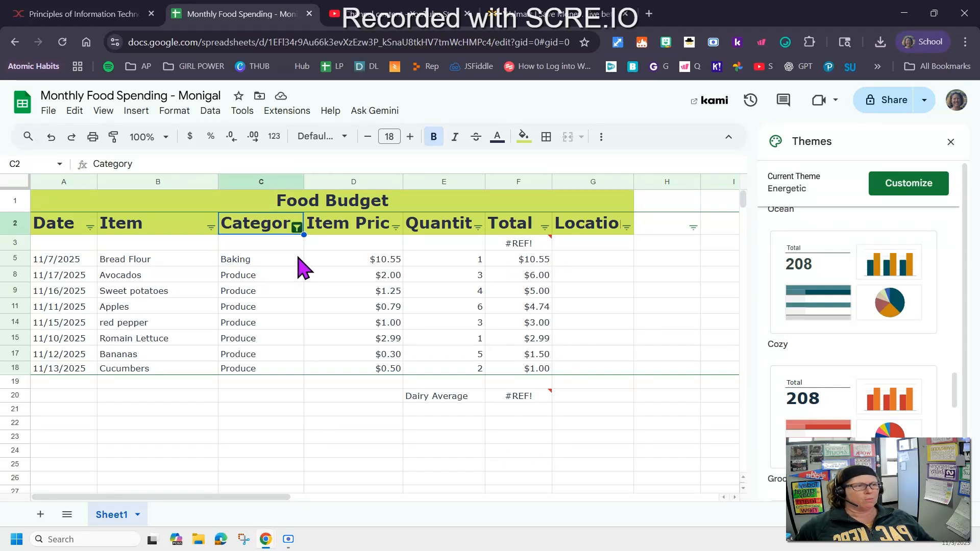
Step: Deselect (Blanks) and Baking in the Category filter so that only Produce items are shown
left_click(296, 228)
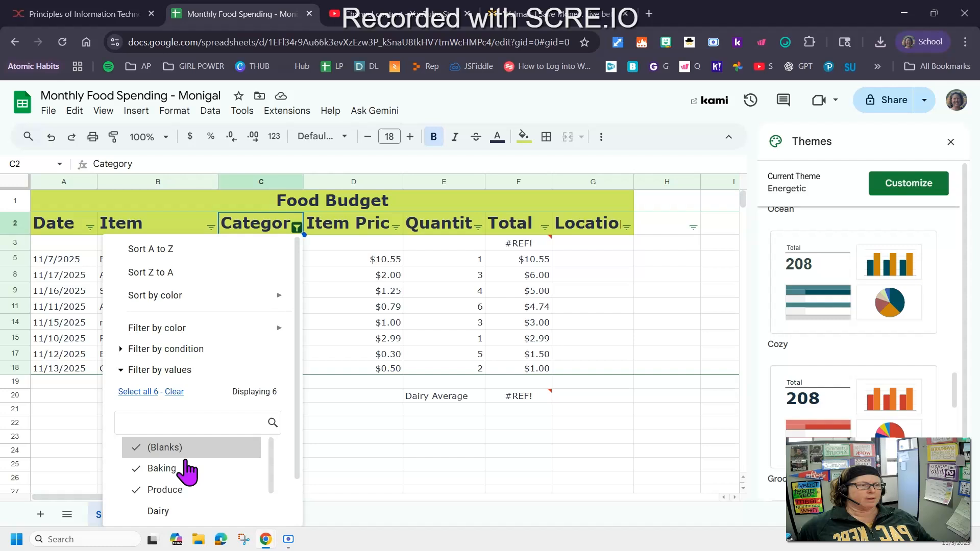
left_click(164, 468)
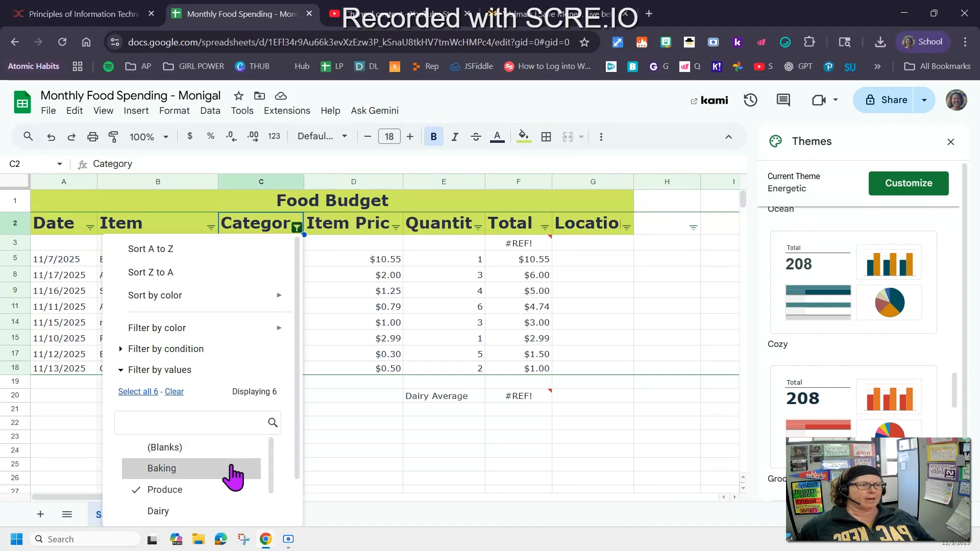
scroll(237, 475, "down", 5)
left_click(258, 506)
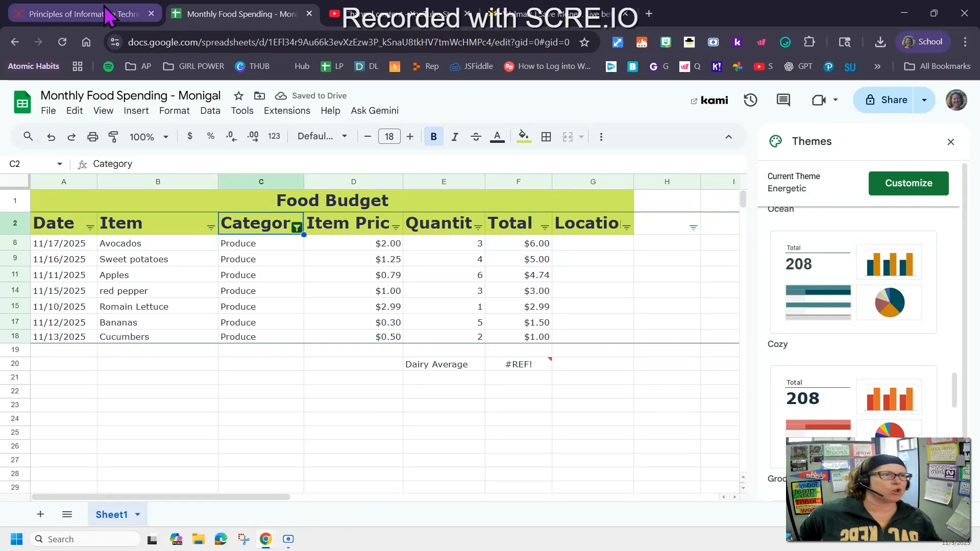
Step: Read the lesson's instructions on undoing the Category filter, and return to the spreadsheet
left_click(84, 15)
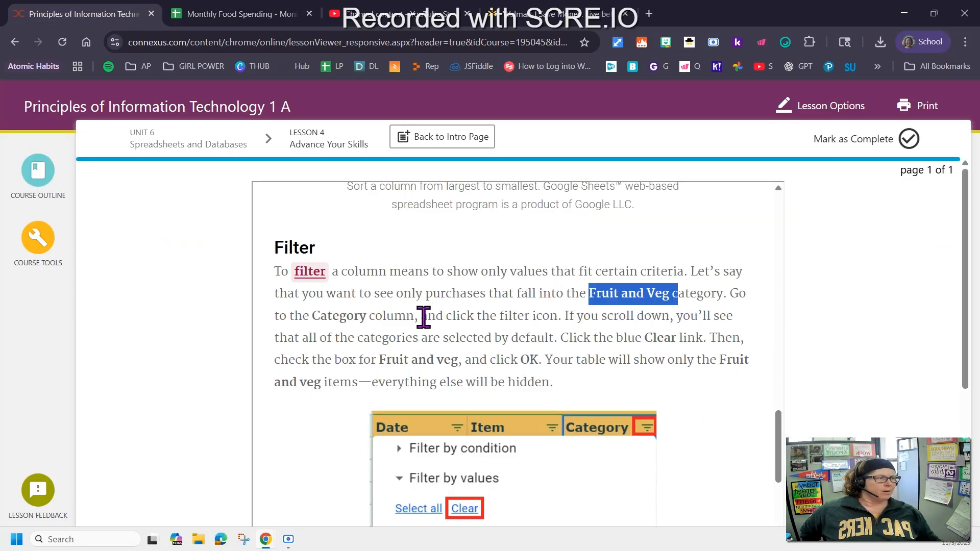
scroll(429, 318, "down", 5)
scroll(363, 365, "down", 4)
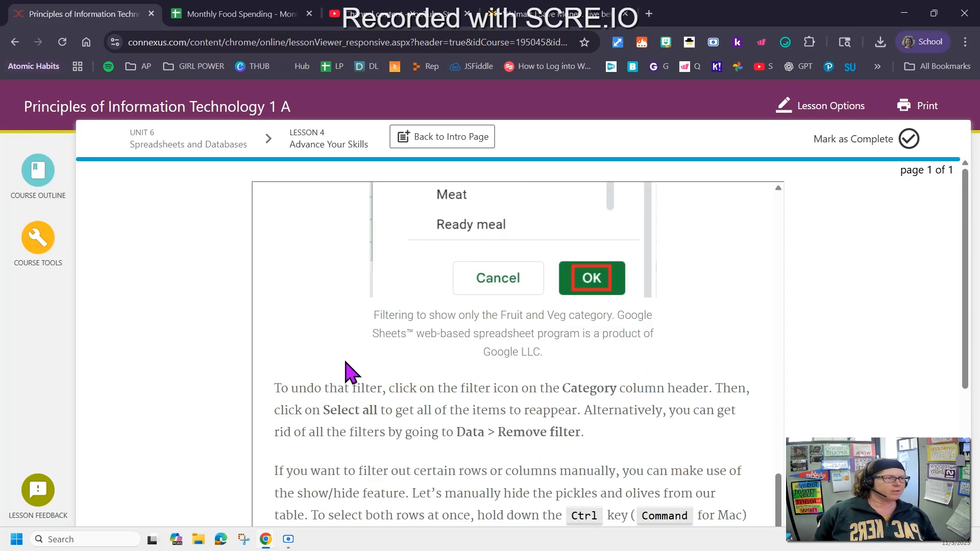
scroll(350, 372, "down", 1)
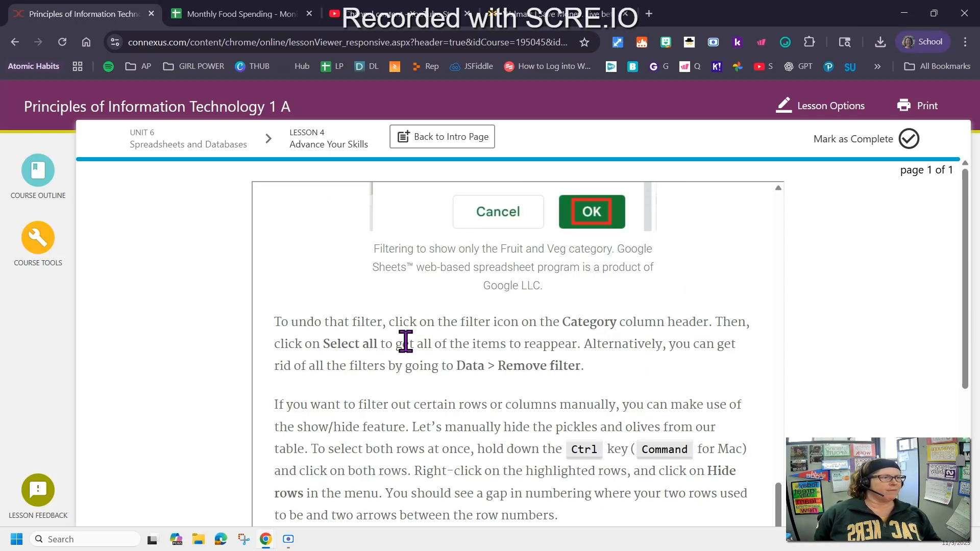
left_click(233, 16)
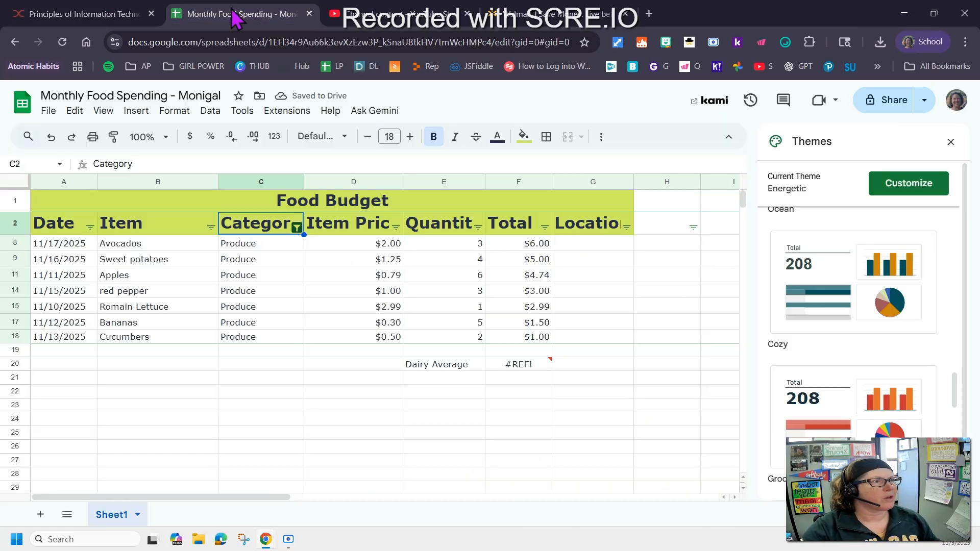
Step: Reselect (Blanks), Baking, Dairy, Frozen Foods and Junk Food in the Category filter to show all items
left_click(297, 228)
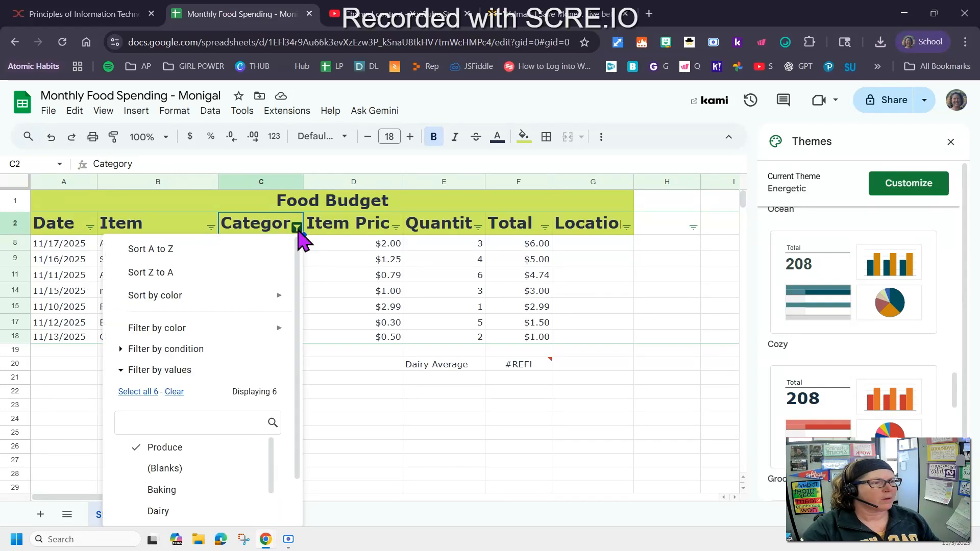
scroll(191, 477, "down", 1)
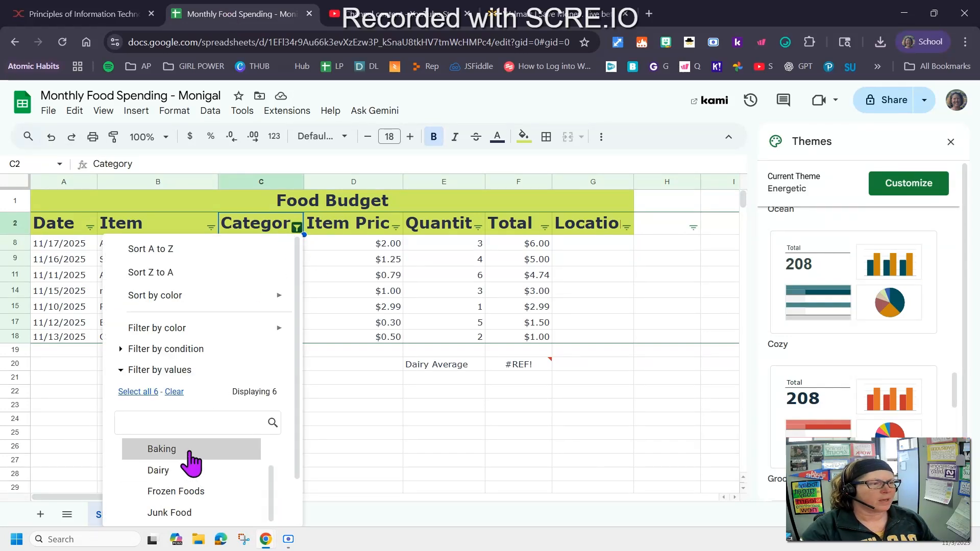
scroll(192, 464, "up", 1)
left_click(183, 469)
left_click(179, 492)
scroll(204, 501, "down", 1)
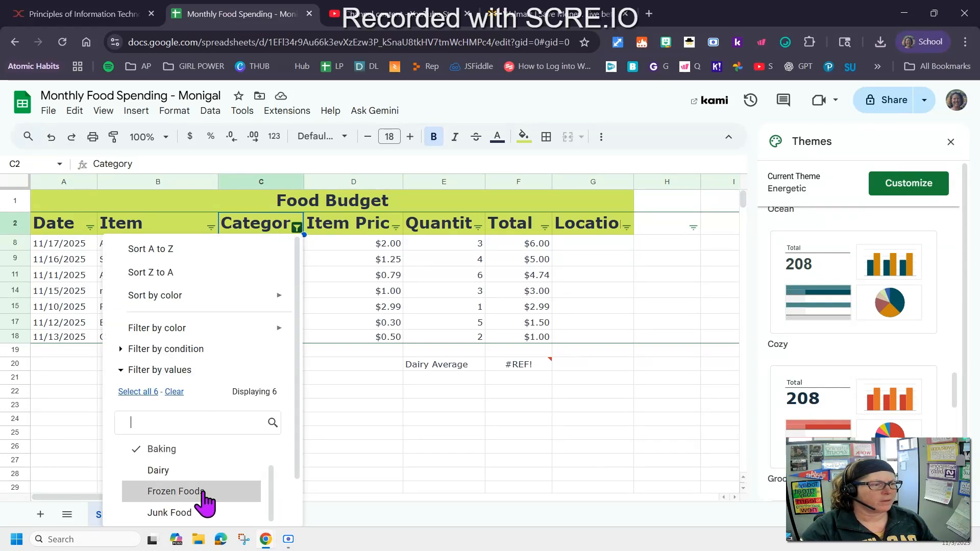
left_click(201, 469)
left_click(197, 491)
left_click(194, 513)
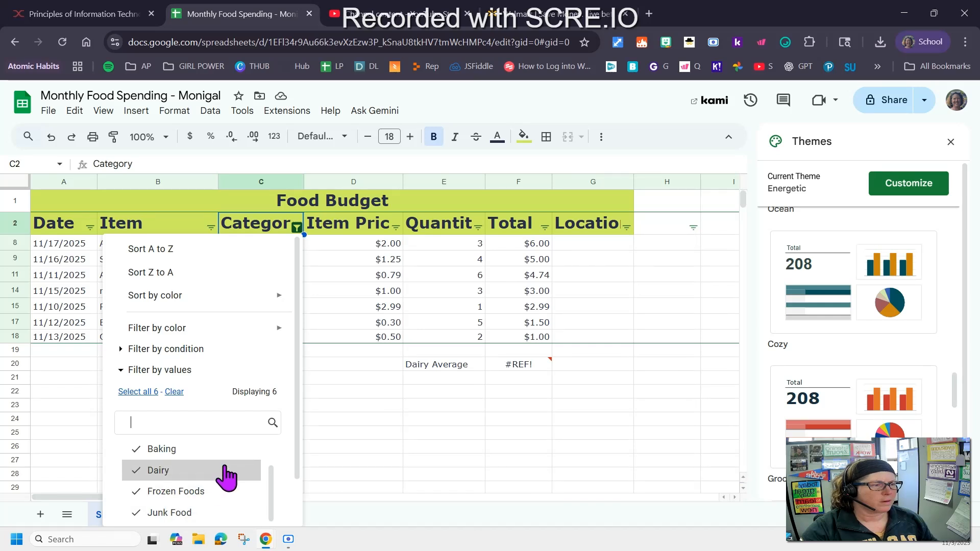
scroll(225, 480, "down", 2)
left_click(255, 504)
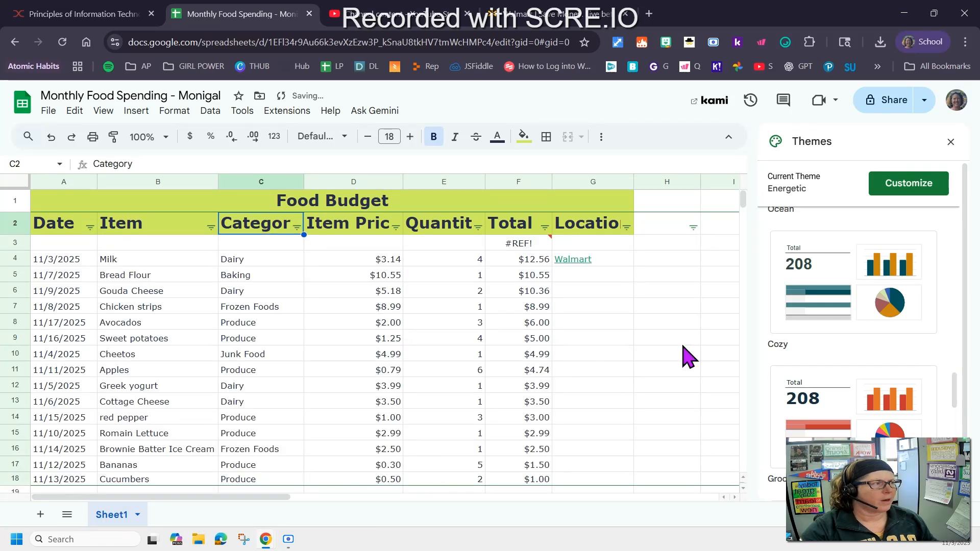
Step: Delete row 3, the row without item data directly beneath the Food Budget header row
left_click(43, 244)
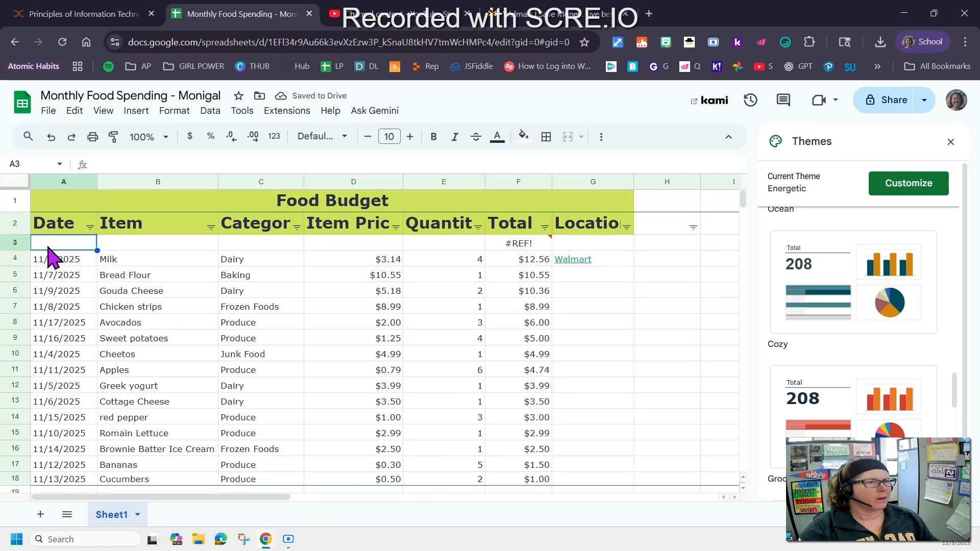
scroll(409, 382, "down", 3)
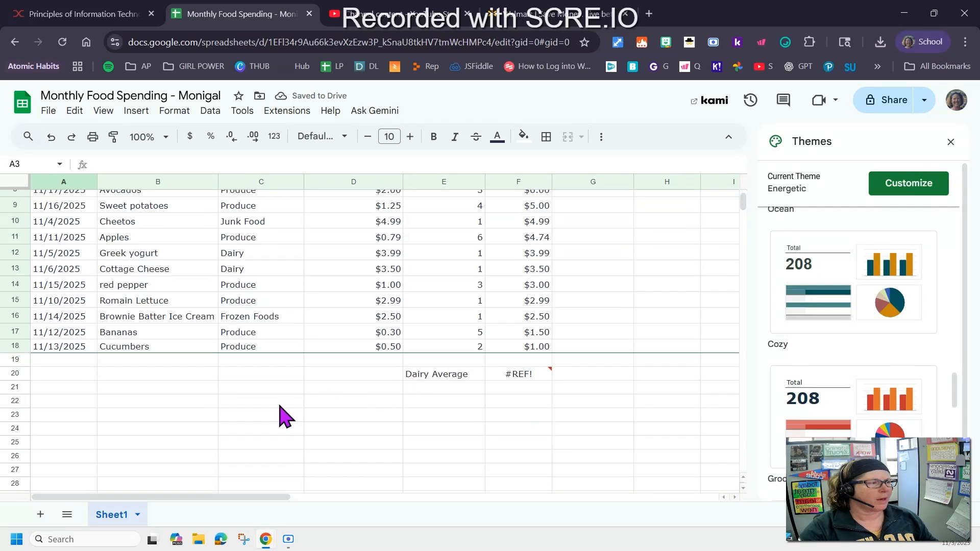
scroll(377, 414, "up", 3)
scroll(380, 411, "down", 3)
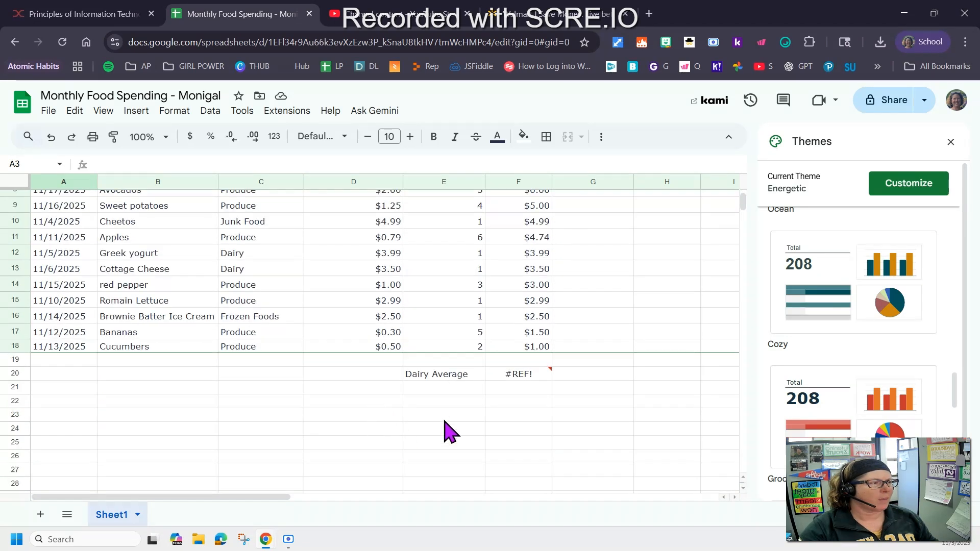
left_click(440, 363)
scroll(223, 431, "up", 3)
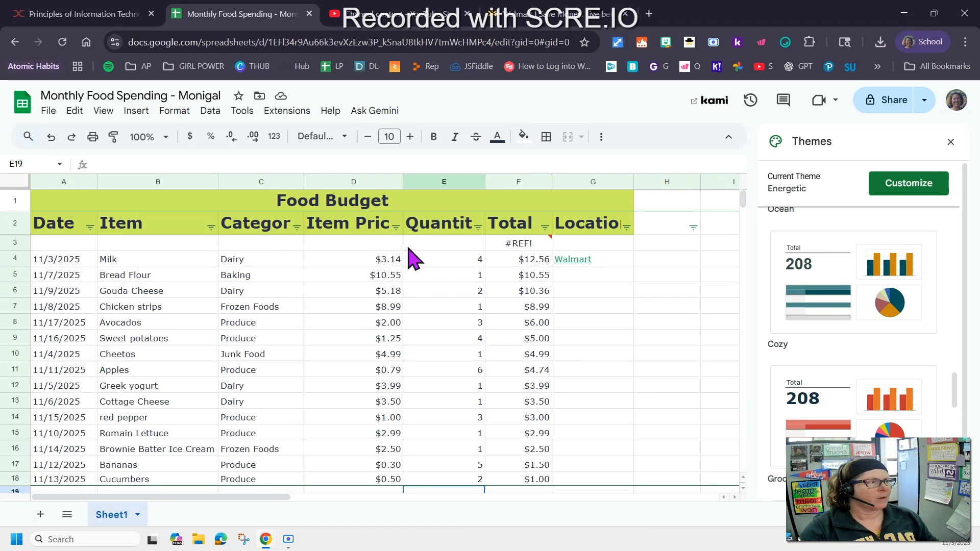
left_click(11, 242)
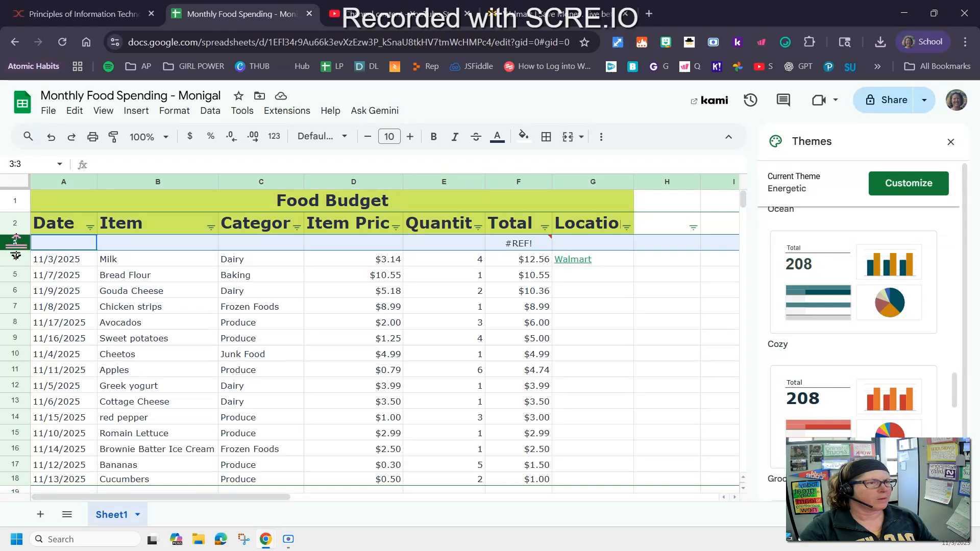
right_click(16, 248)
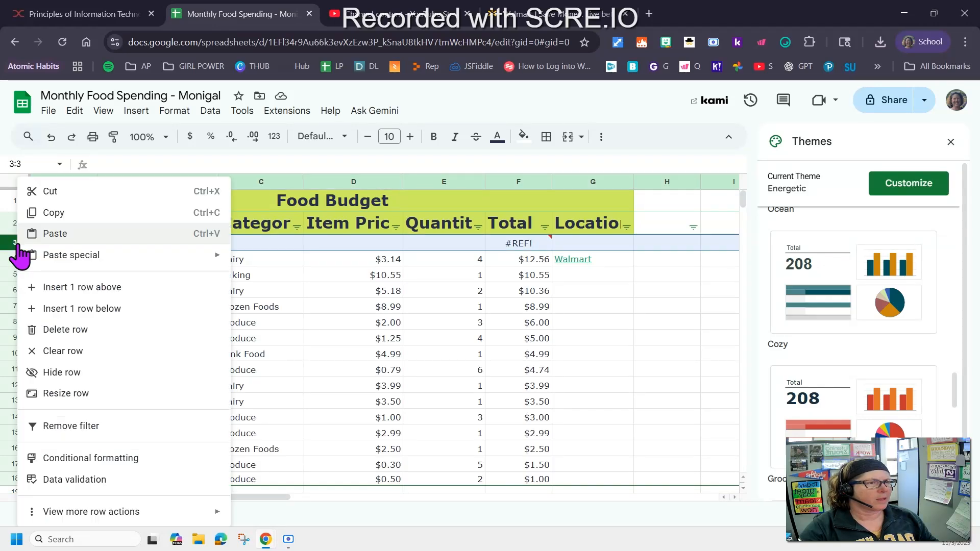
left_click(76, 331)
Step: Examine the Dairy Average formula in cell F19 against the rows of the Food Budget table
scroll(388, 351, "down", 5)
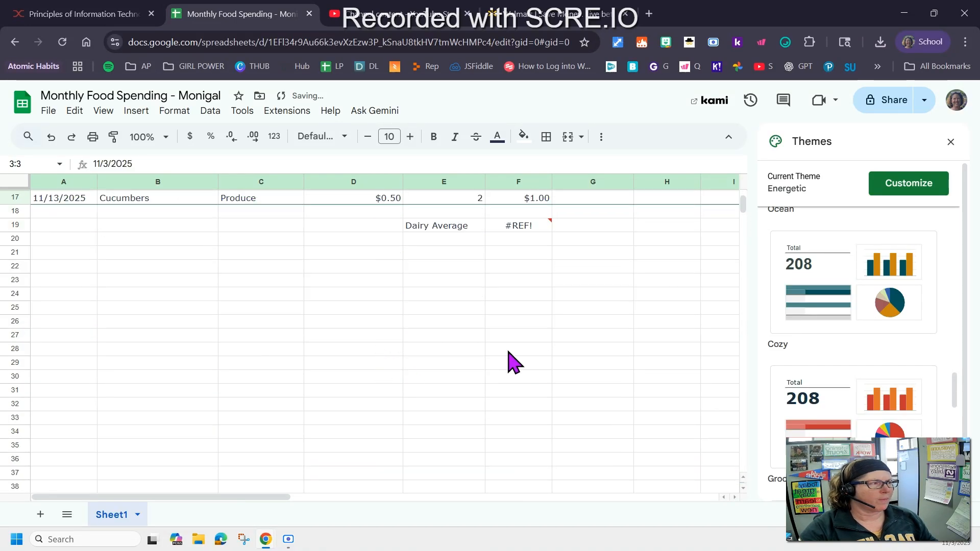
left_click(516, 227)
scroll(518, 372, "up", 3)
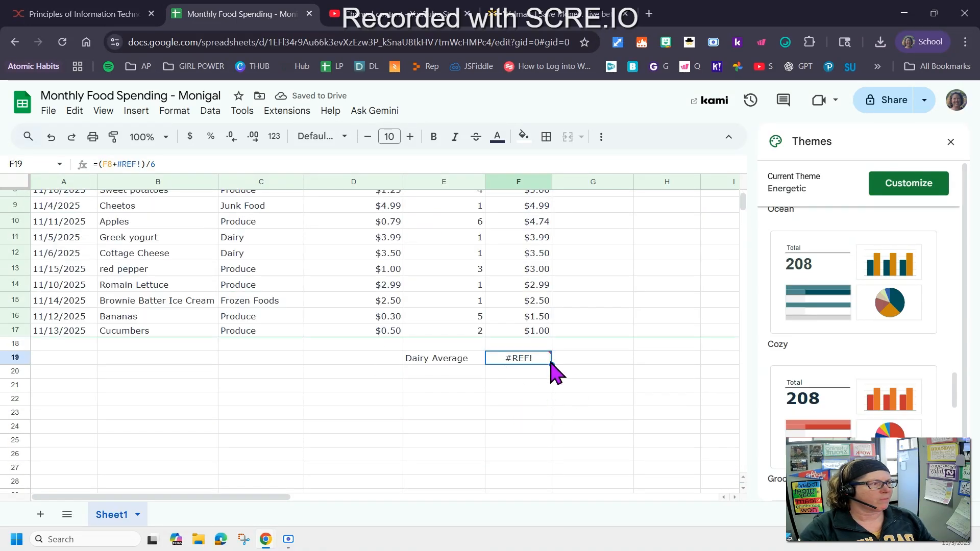
scroll(507, 376, "up", 4)
scroll(507, 389, "down", 2)
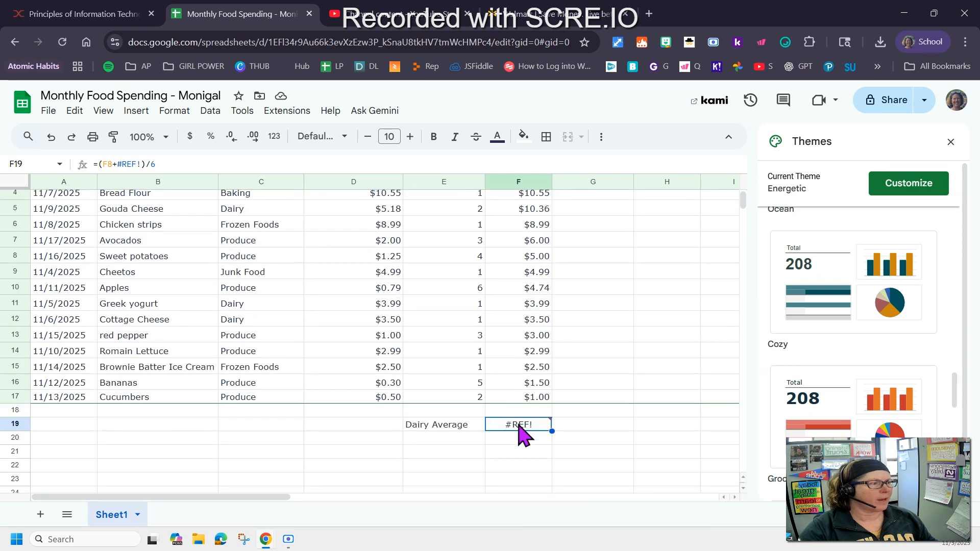
mouse_move(518, 432)
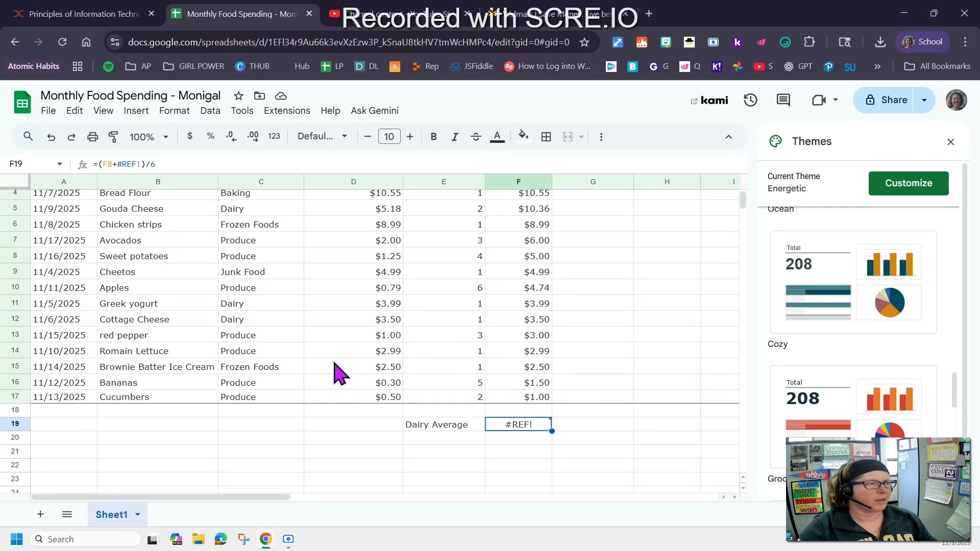
scroll(294, 378, "up", 2)
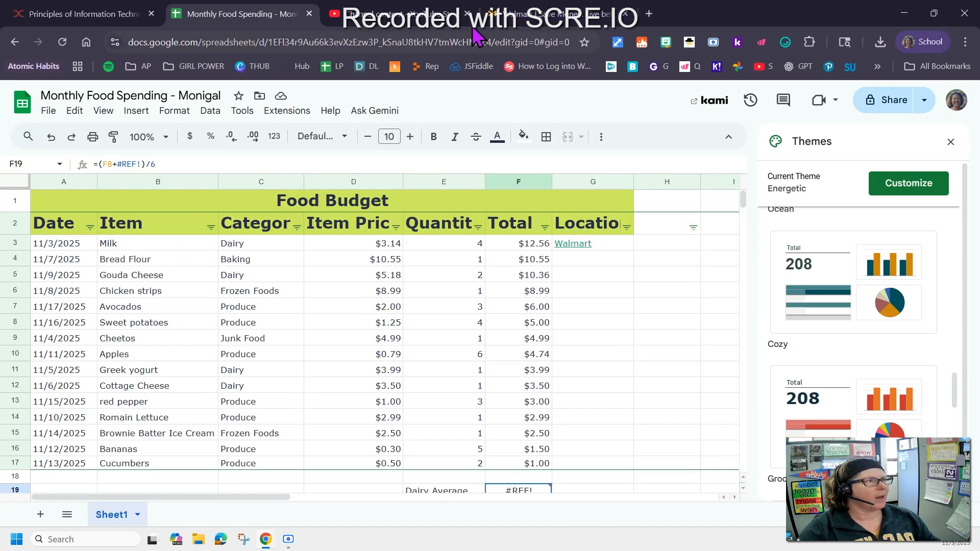
Step: Check the lesson's show/hide instructions, and hide the Category column (column C) in the spreadsheet
key("ctrl+shift+Tab")
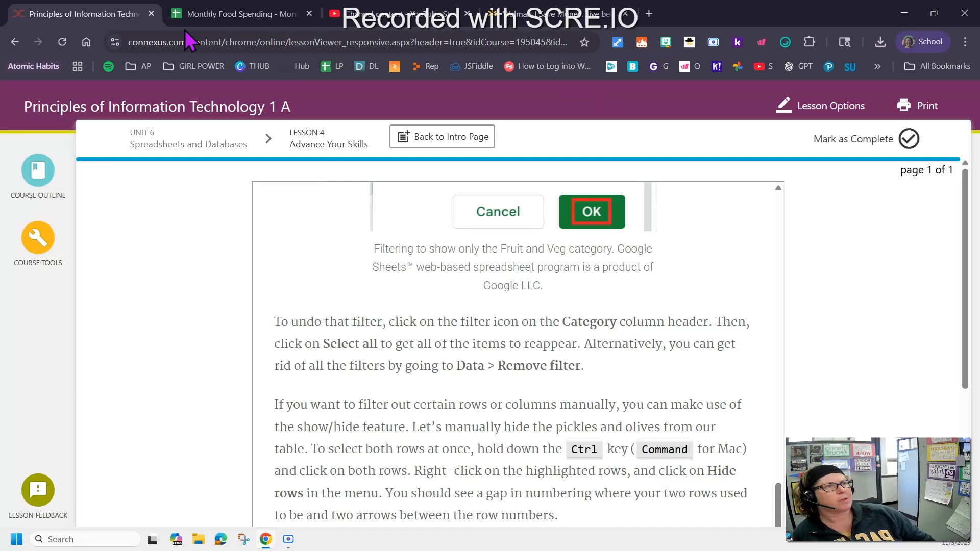
left_click(220, 14)
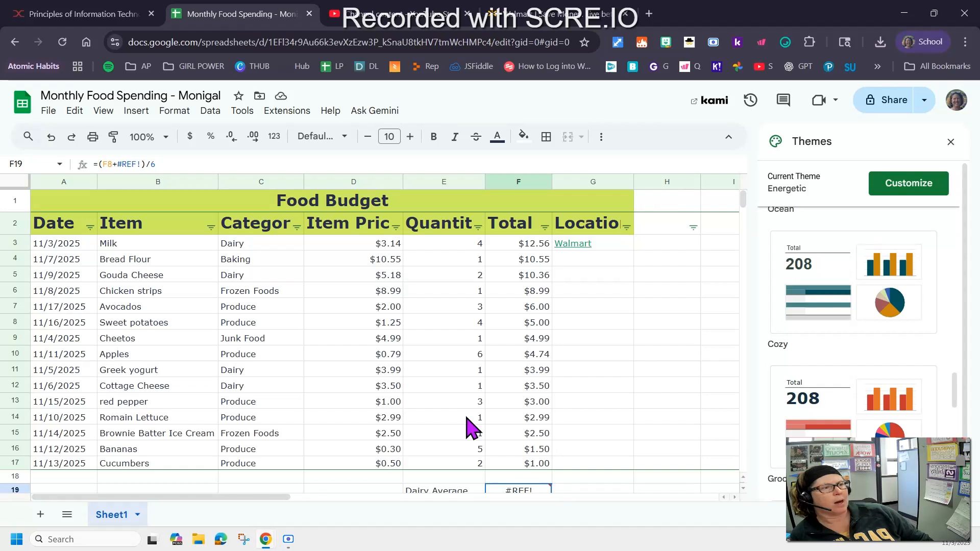
left_click(243, 179)
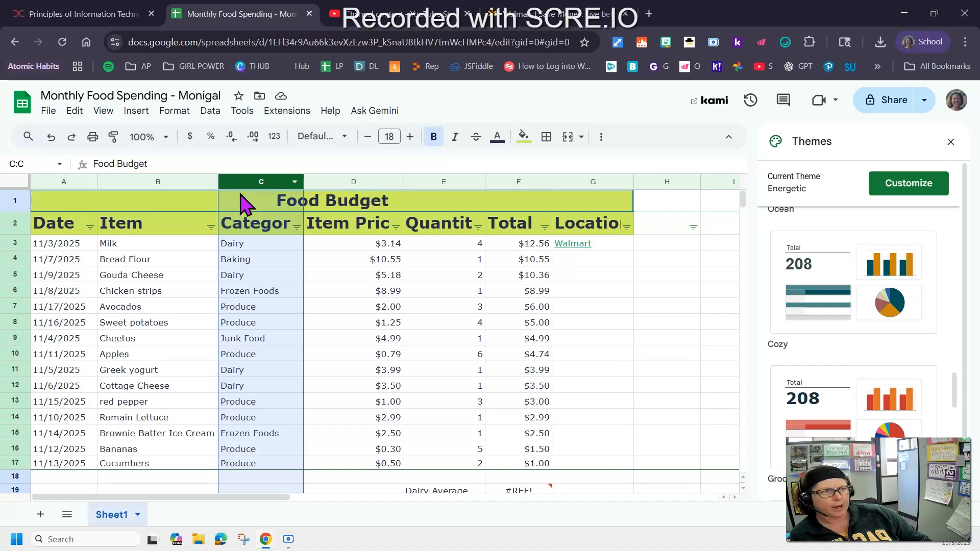
right_click(237, 182)
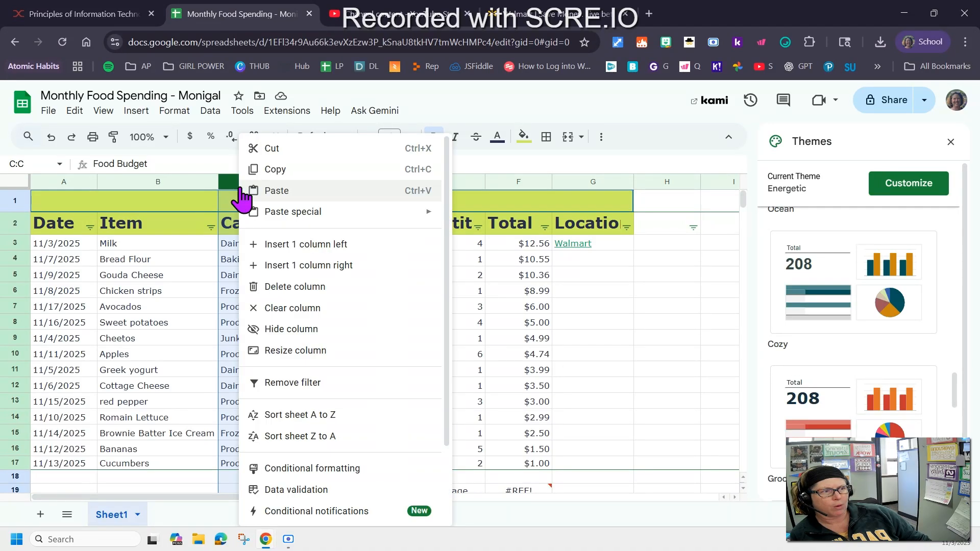
left_click(283, 329)
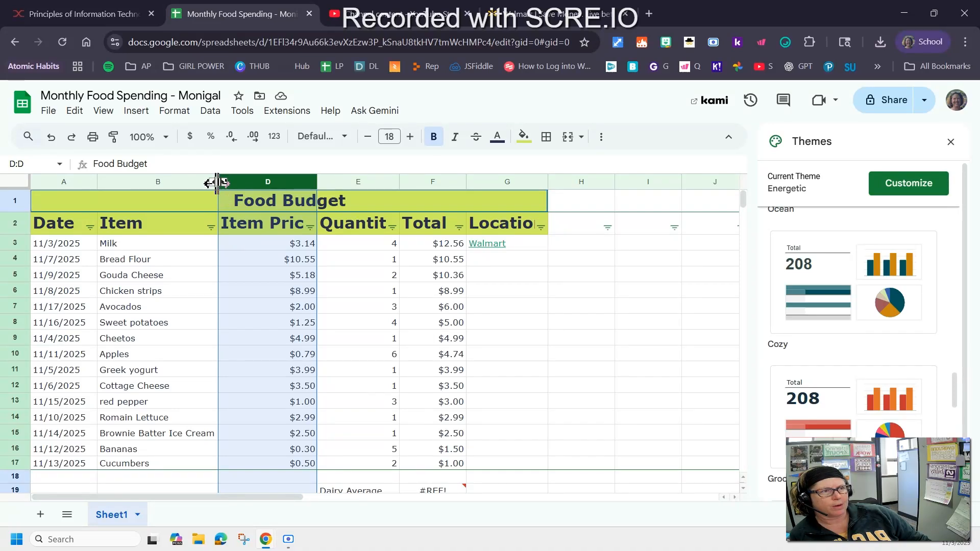
Step: Unhide the Category column between the Item and Item Price columns
left_click(186, 247)
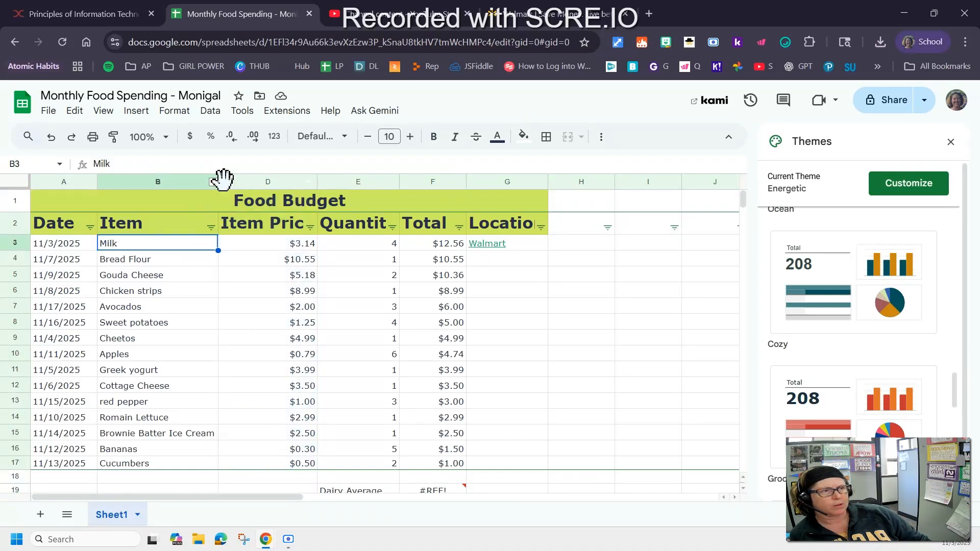
left_click(220, 182)
left_click(360, 322)
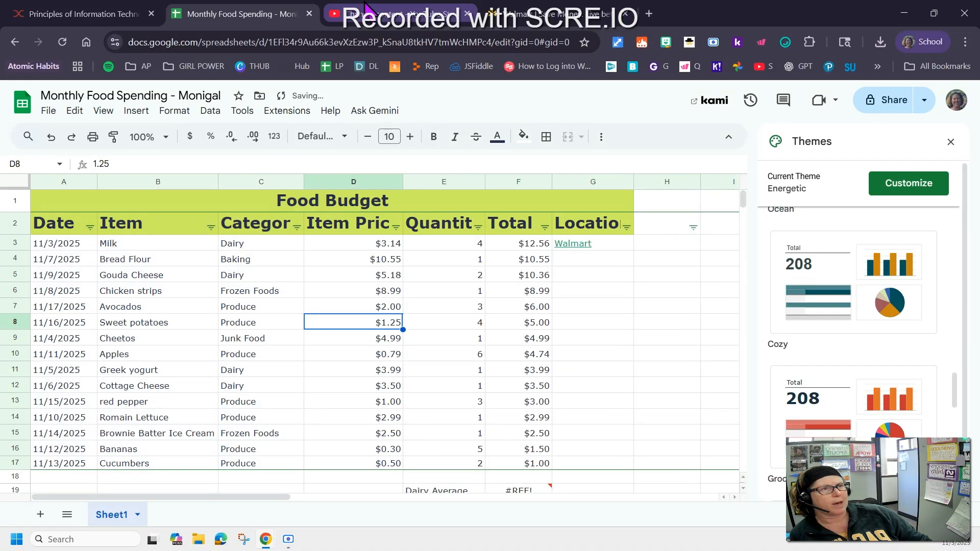
Step: Check the lesson's row-hiding instructions, then hide the Cheetos and Brownie Batter Ice Cream rows together and undo the hiding
left_click(72, 16)
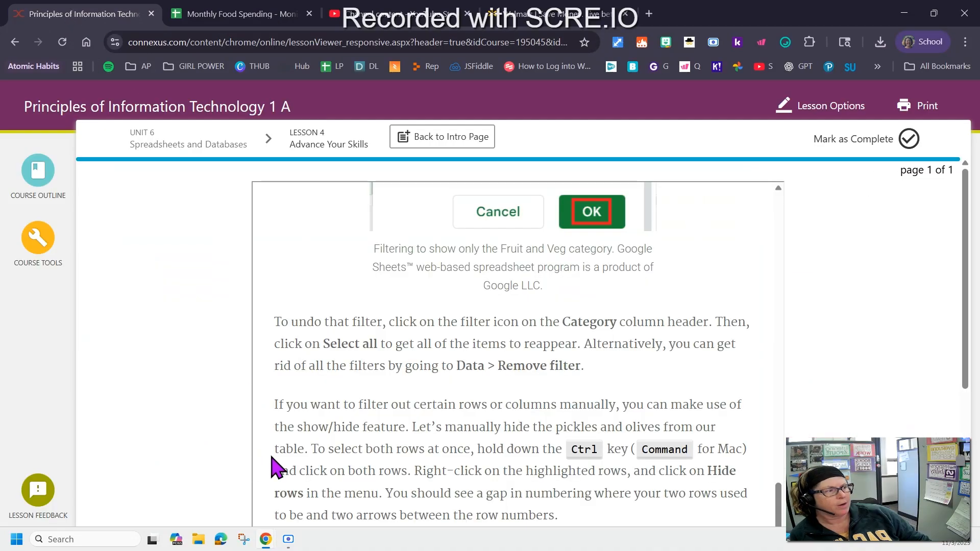
scroll(464, 364, "down", 4)
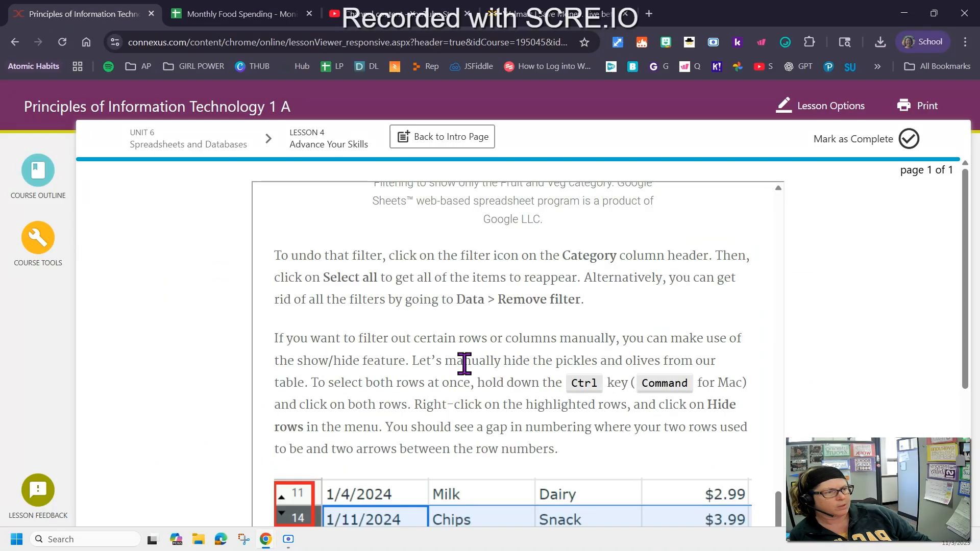
left_click(269, 12)
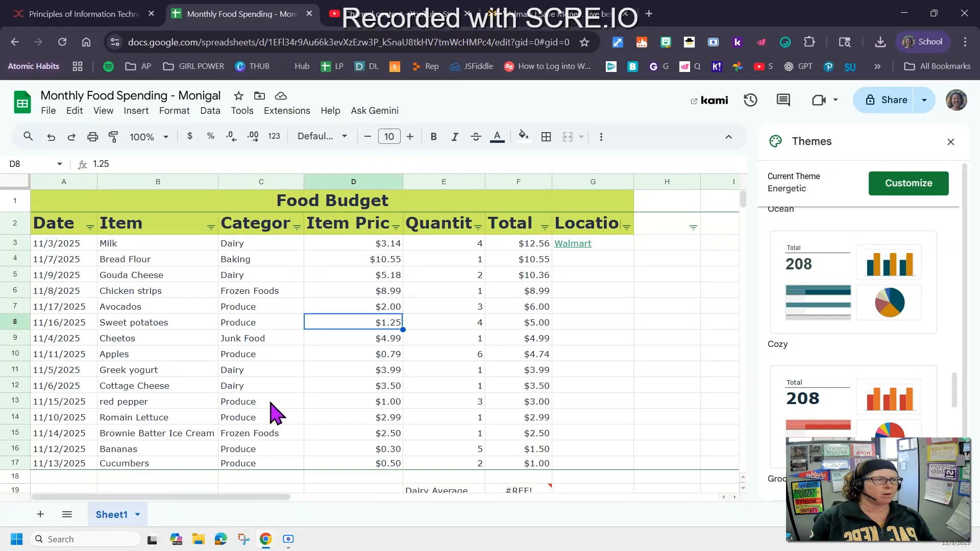
left_click(18, 337)
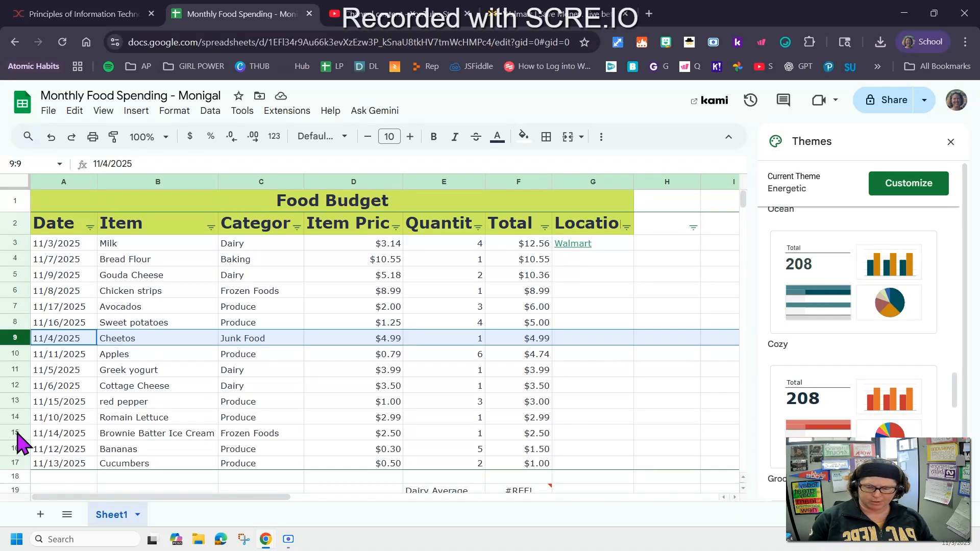
left_click(15, 433, "ctrl")
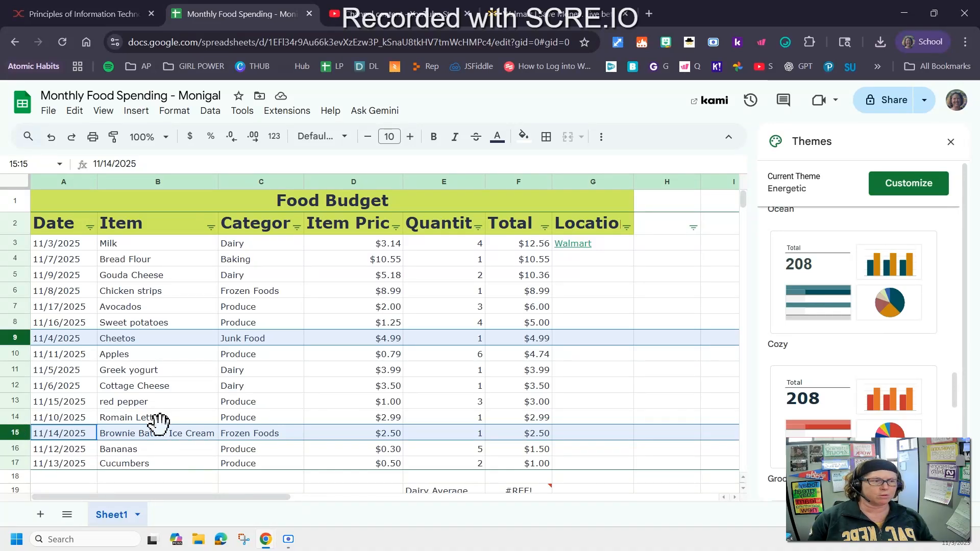
right_click(165, 435)
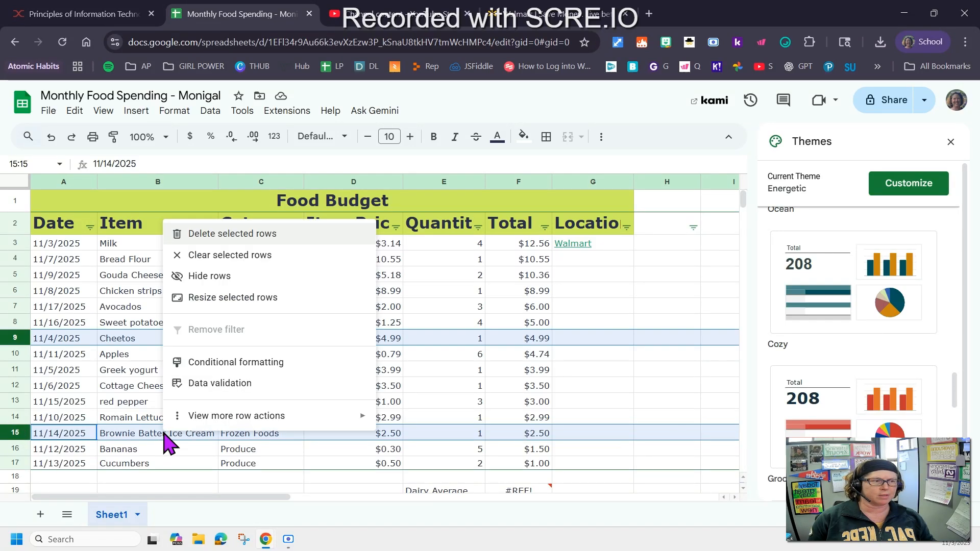
left_click(230, 278)
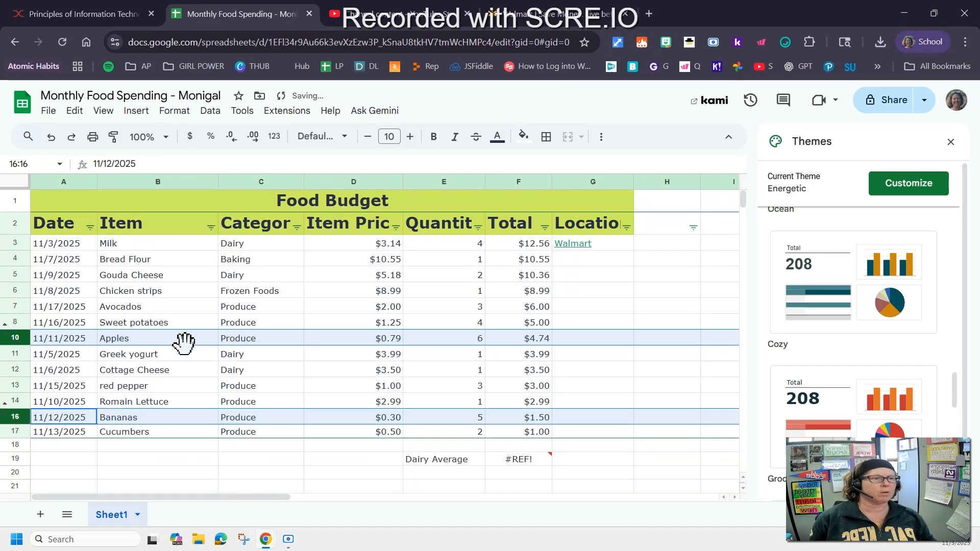
left_click(50, 138)
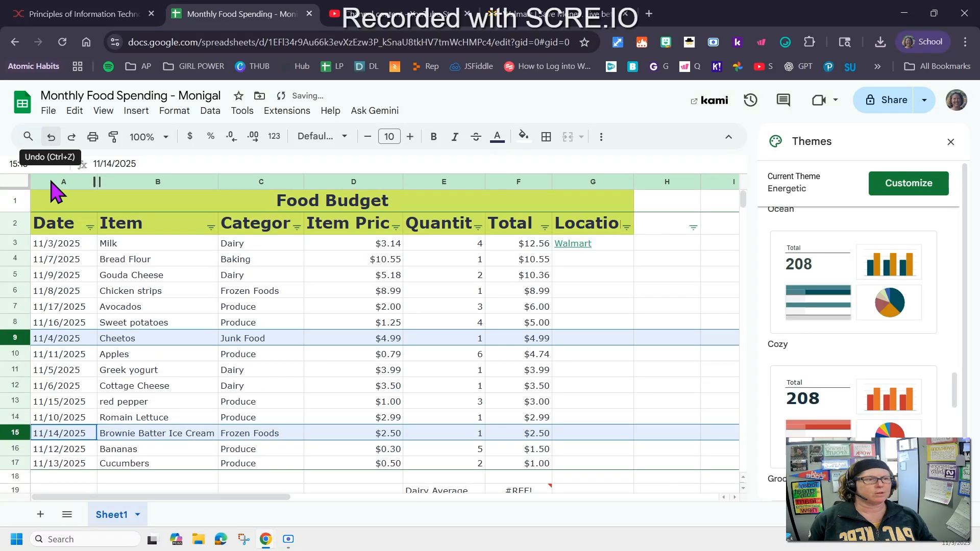
Step: Read the lesson's Conditional Formatting instructions, mark the range C3:C1000 there, and return to the spreadsheet
left_click(100, 15)
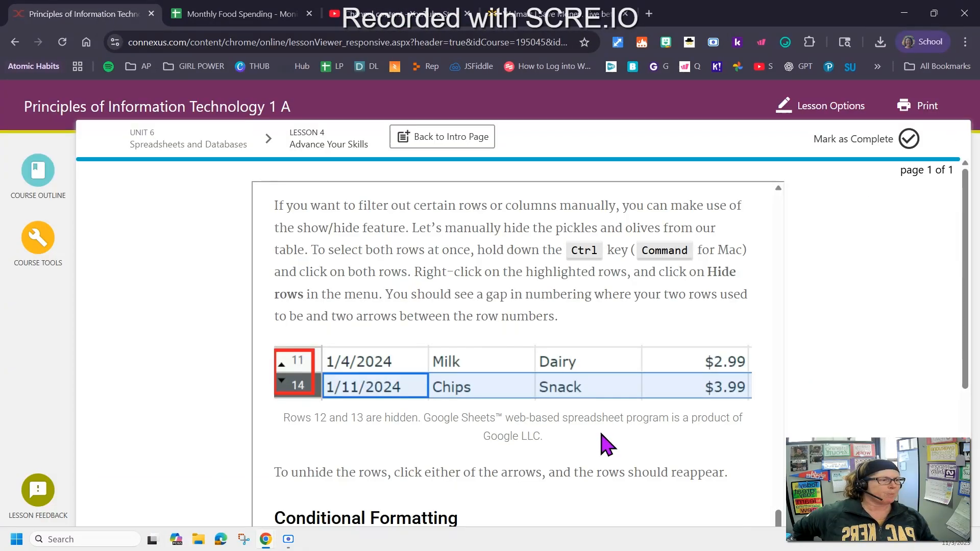
scroll(463, 328, "down", 5)
scroll(498, 345, "down", 2)
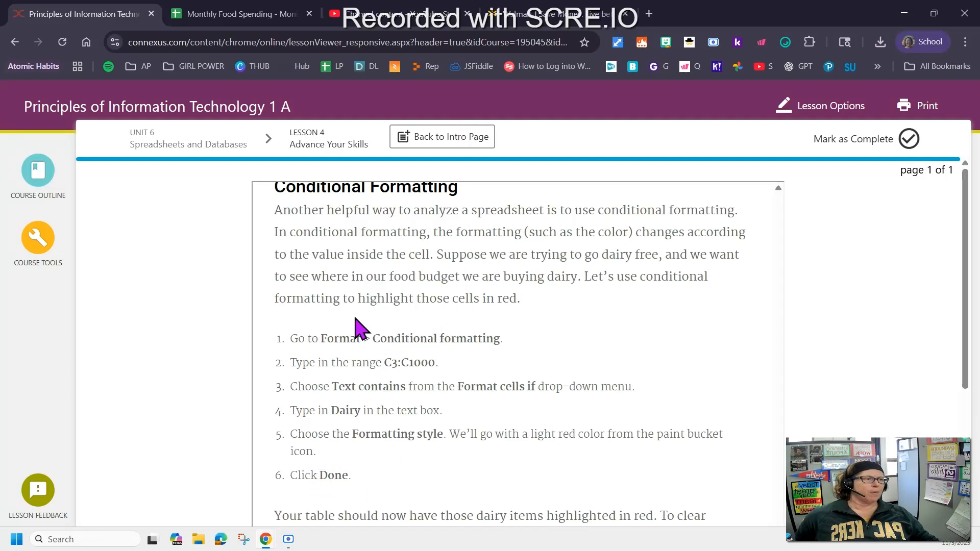
left_click_drag(439, 363, 381, 361)
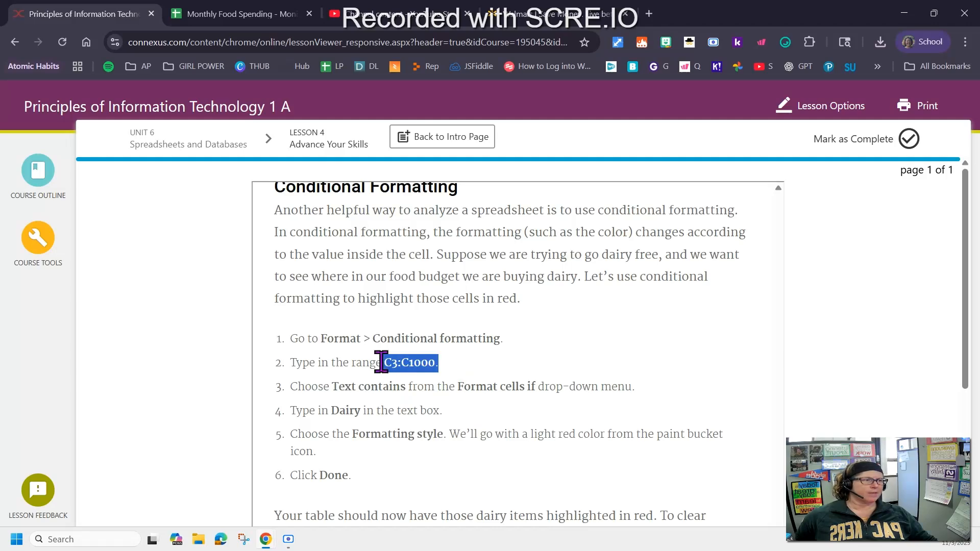
left_click(219, 14)
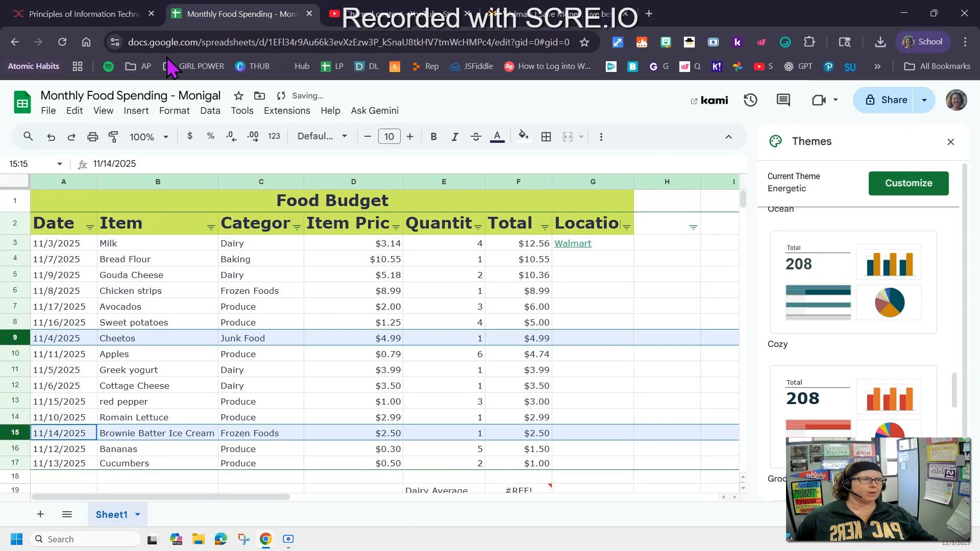
left_click(168, 389)
left_click(18, 182)
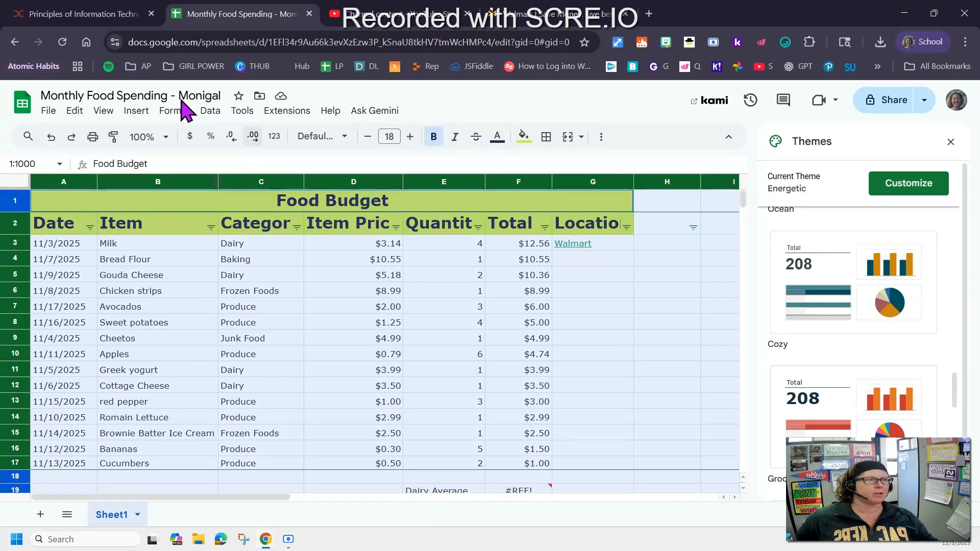
left_click(173, 112)
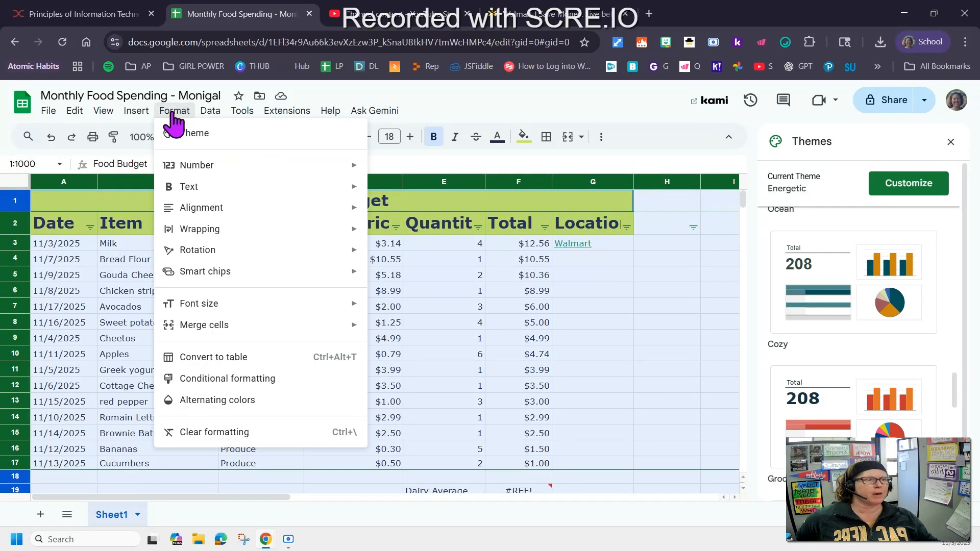
left_click(223, 383)
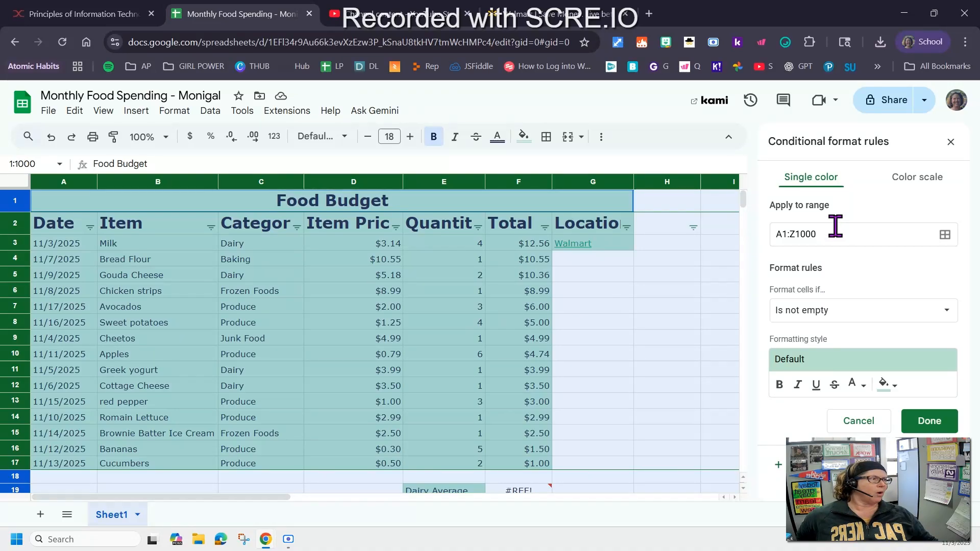
left_click(858, 421)
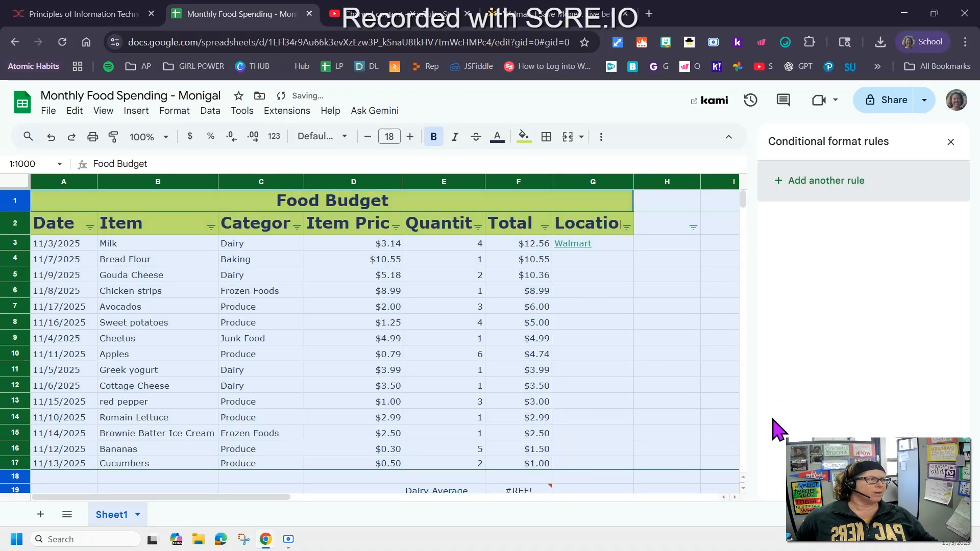
Step: Create a conditional formatting rule on cell B3 with the Is not empty condition and the Default style
left_click(587, 403)
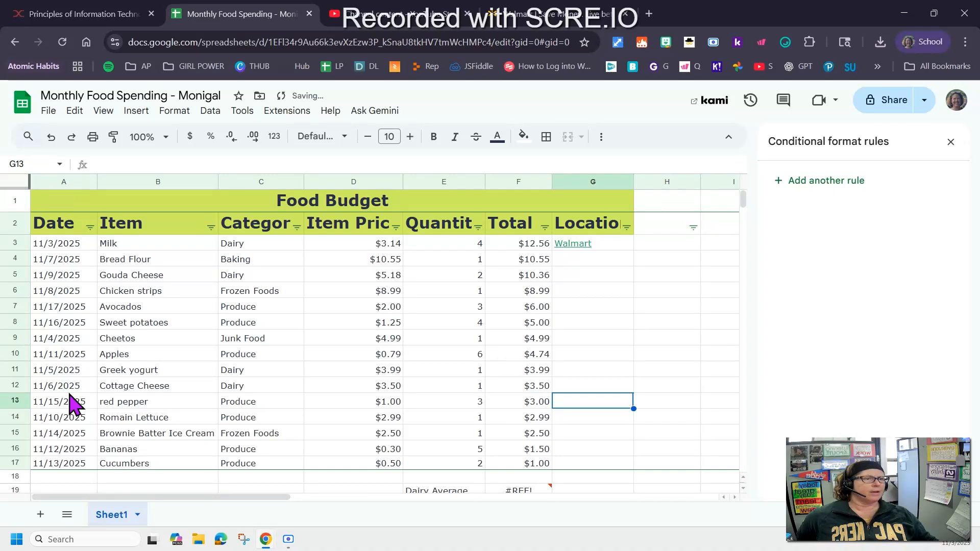
left_click(176, 113)
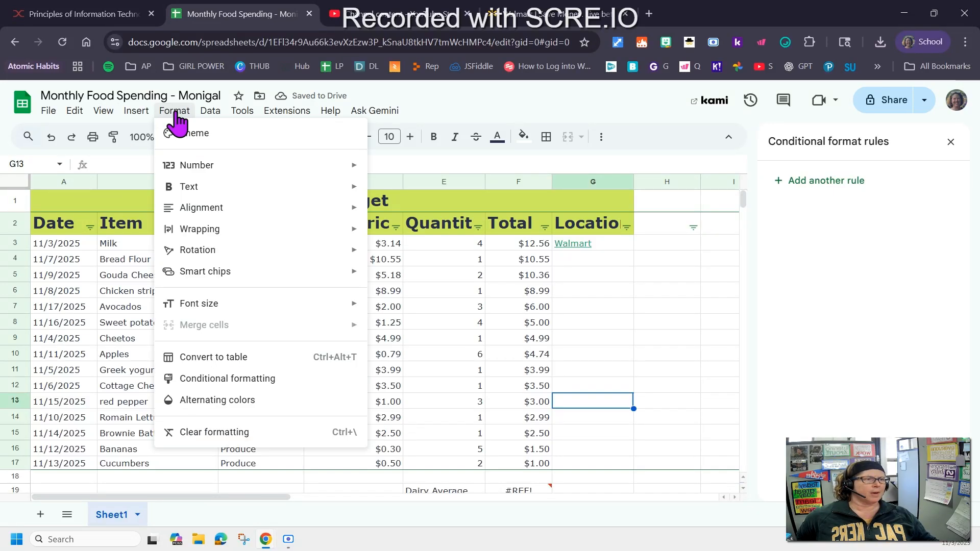
left_click(213, 384)
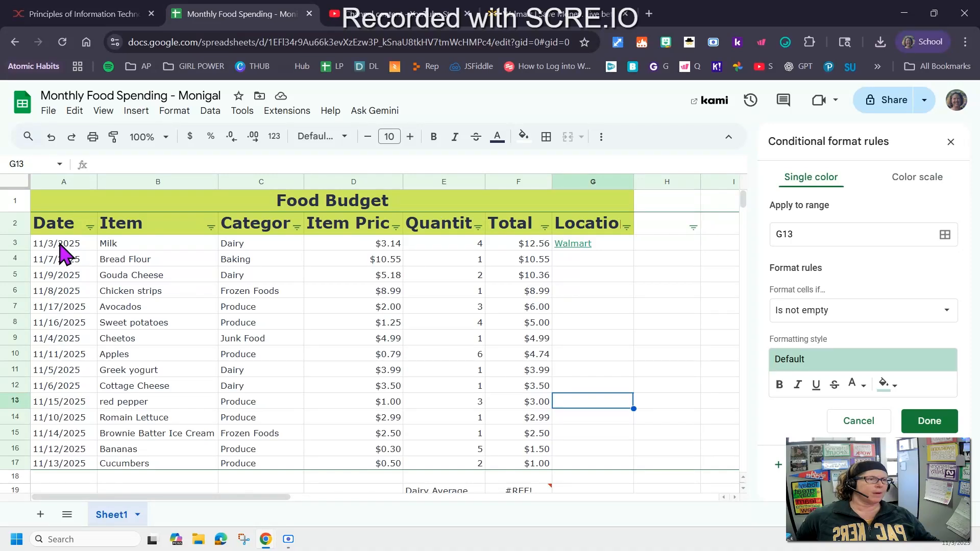
left_click_drag(60, 247, 604, 475)
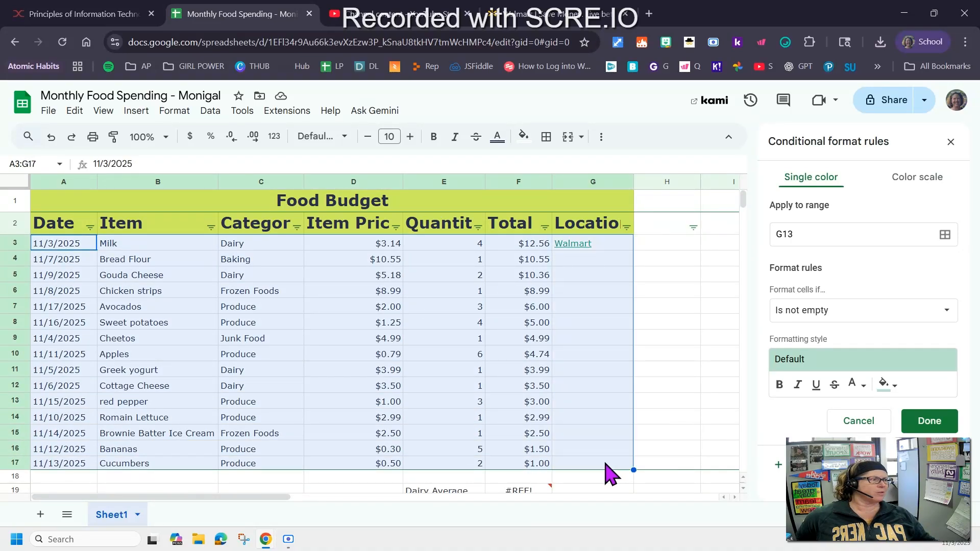
left_click(608, 464)
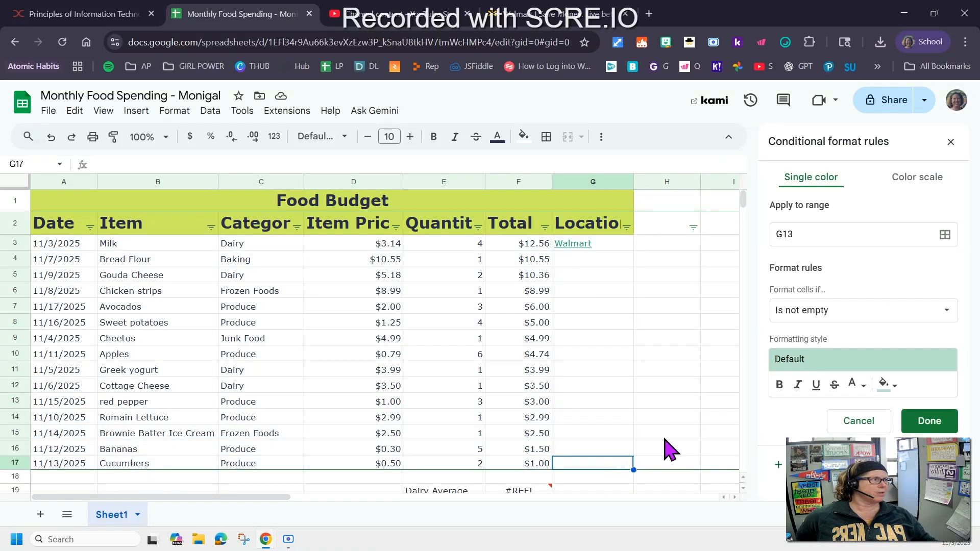
left_click(945, 235)
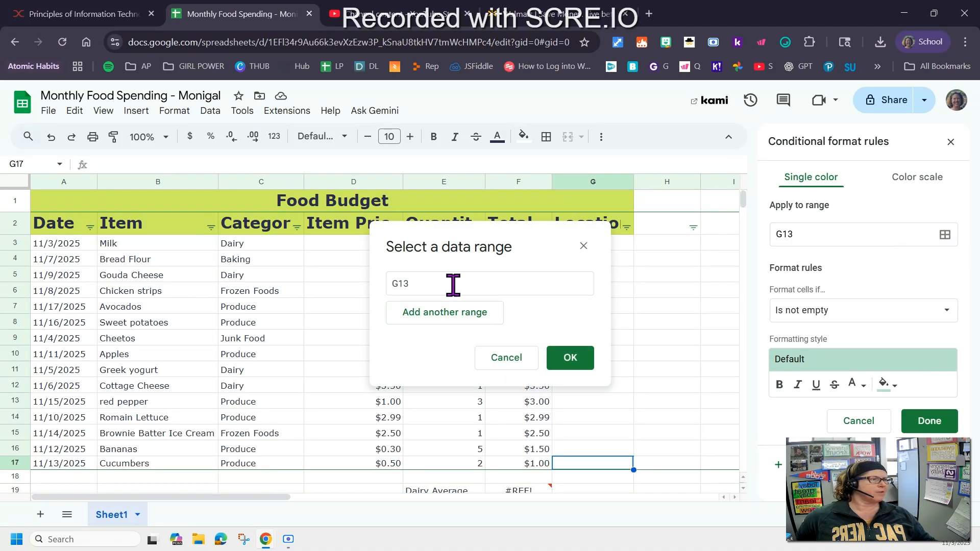
left_click(90, 247)
left_click(135, 244)
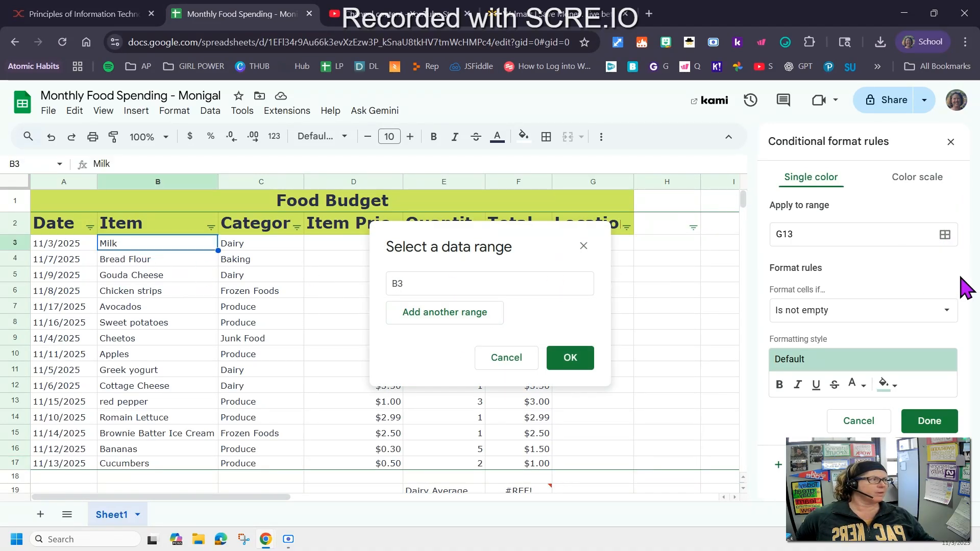
left_click(573, 358)
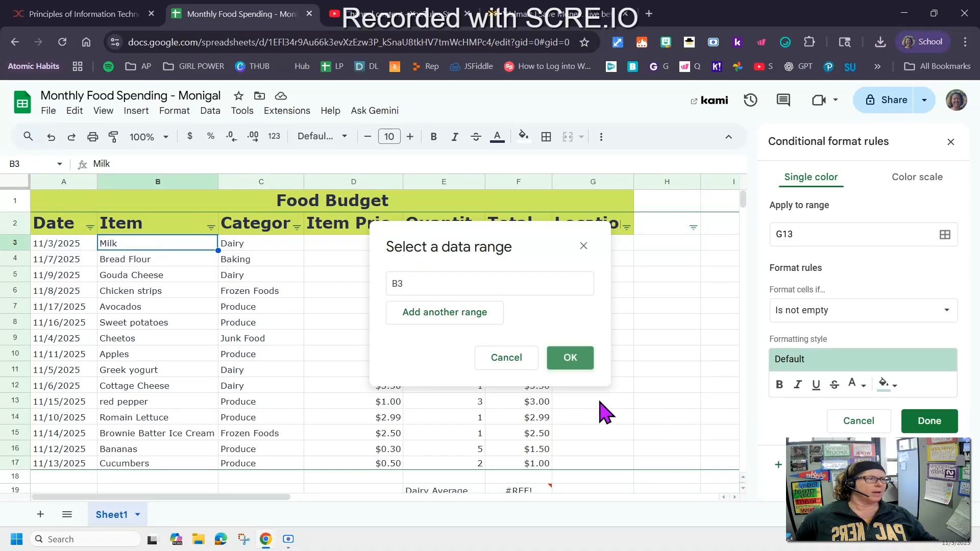
left_click(572, 360)
left_click(930, 420)
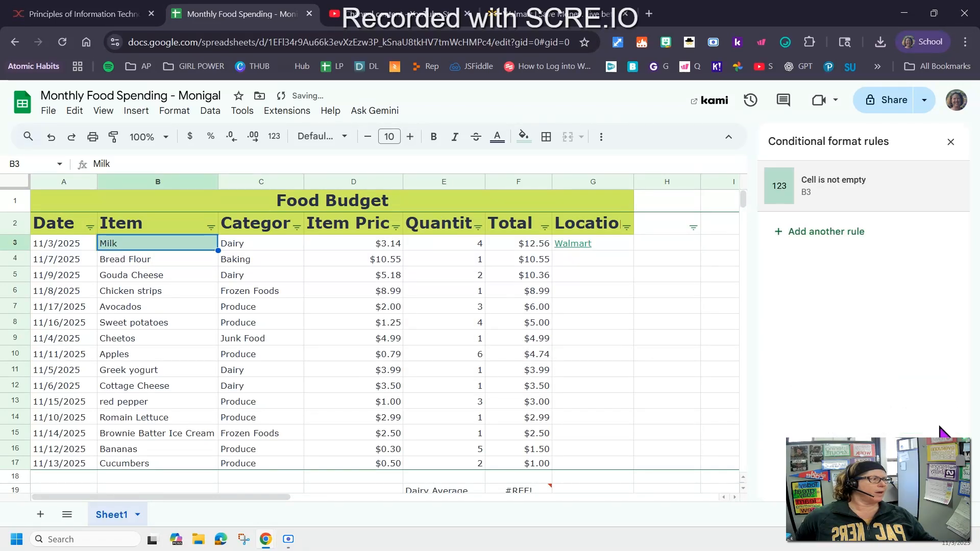
Step: Select the entire sheet and delete the conditional formatting rule on cell B3
left_click(17, 181)
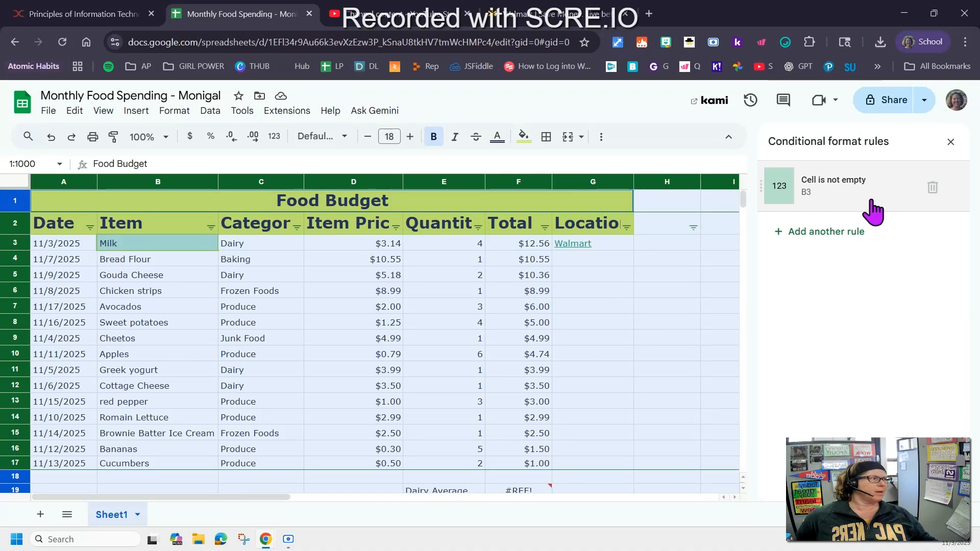
left_click(934, 189)
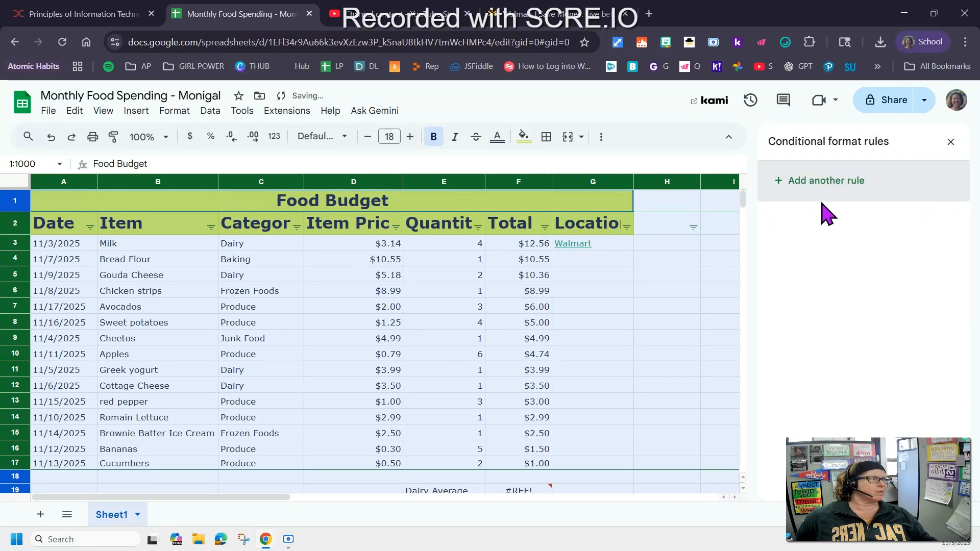
left_click(950, 142)
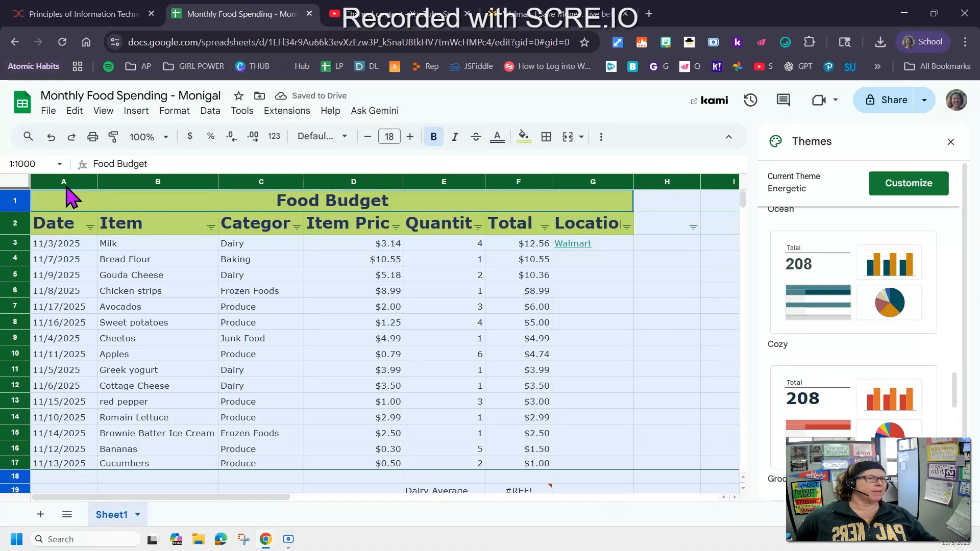
Step: Set up a conditional formatting rule for A1:Z1000 that formats cells whose text contains Dairy, checking the lesson's instructions
left_click(175, 111)
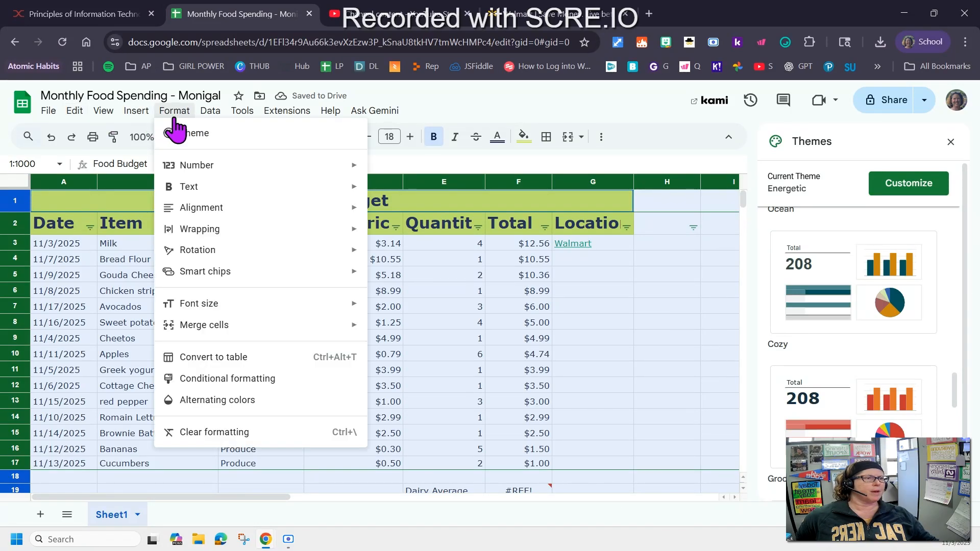
left_click(225, 379)
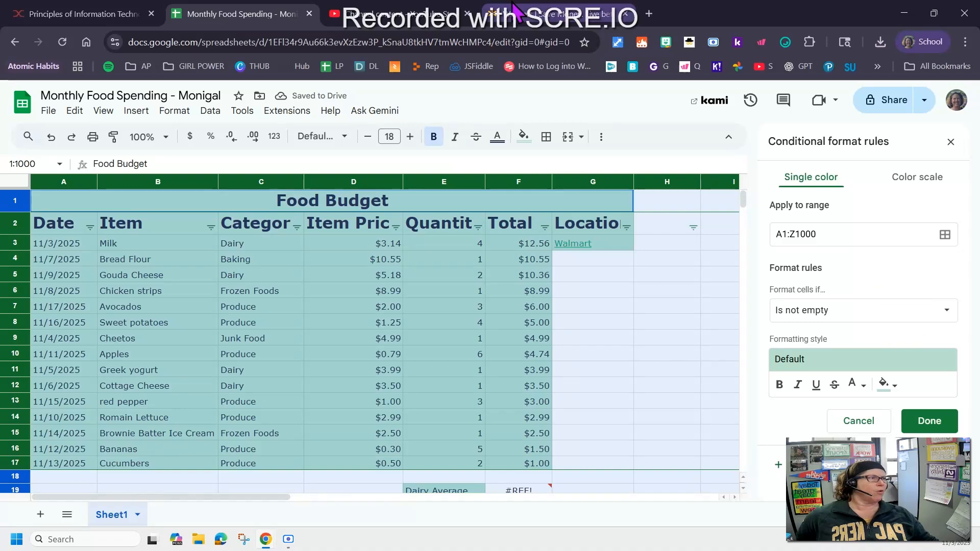
left_click(59, 20)
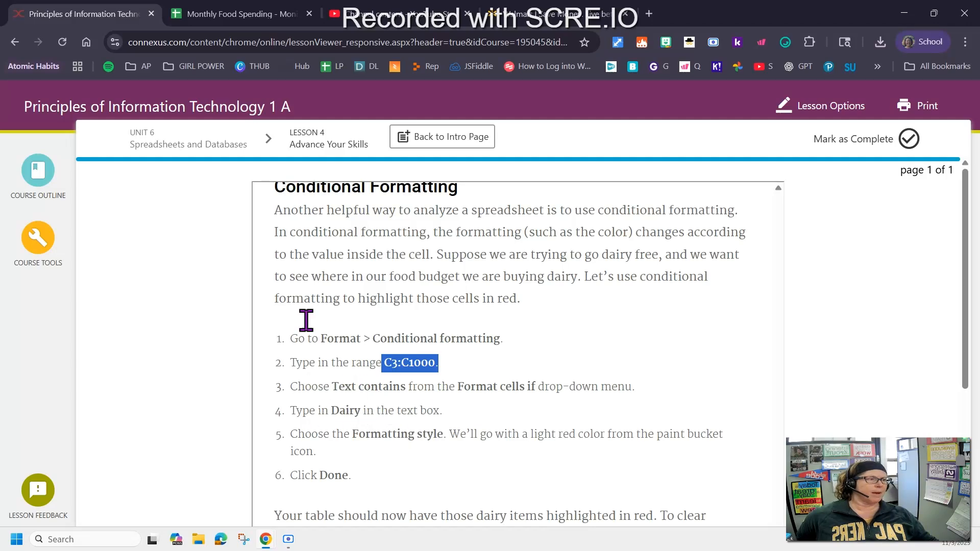
left_click(207, 14)
left_click(835, 316)
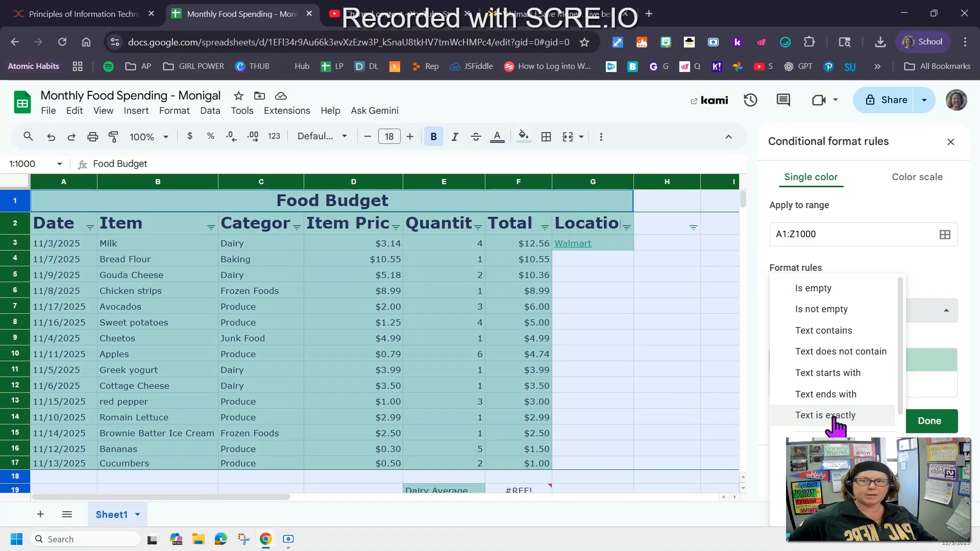
left_click(825, 331)
left_click(827, 340)
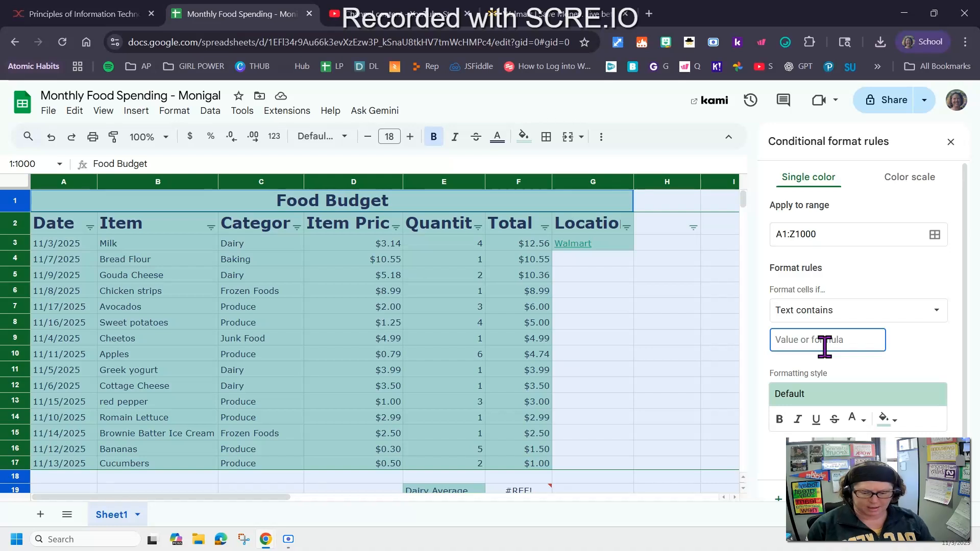
type("Daiory")
key("BackSpace")
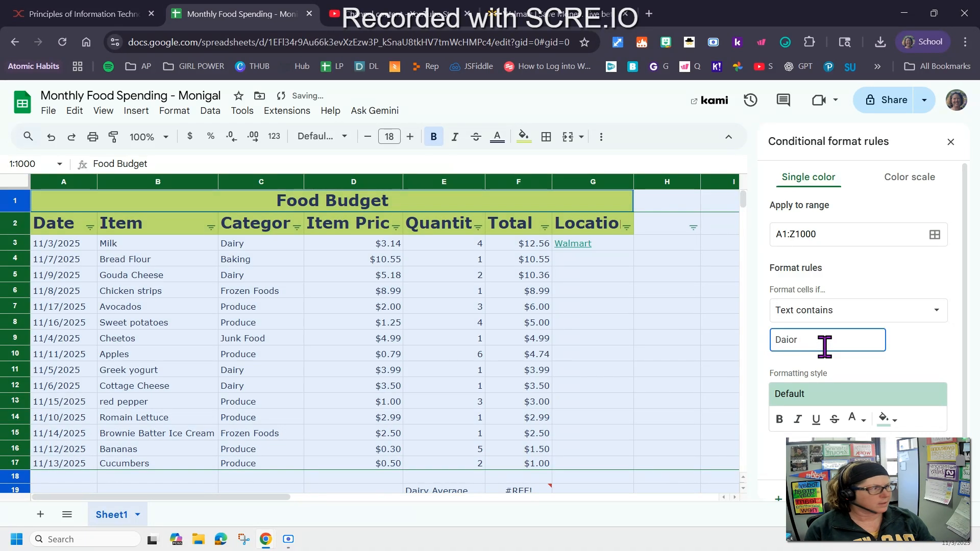
type("r")
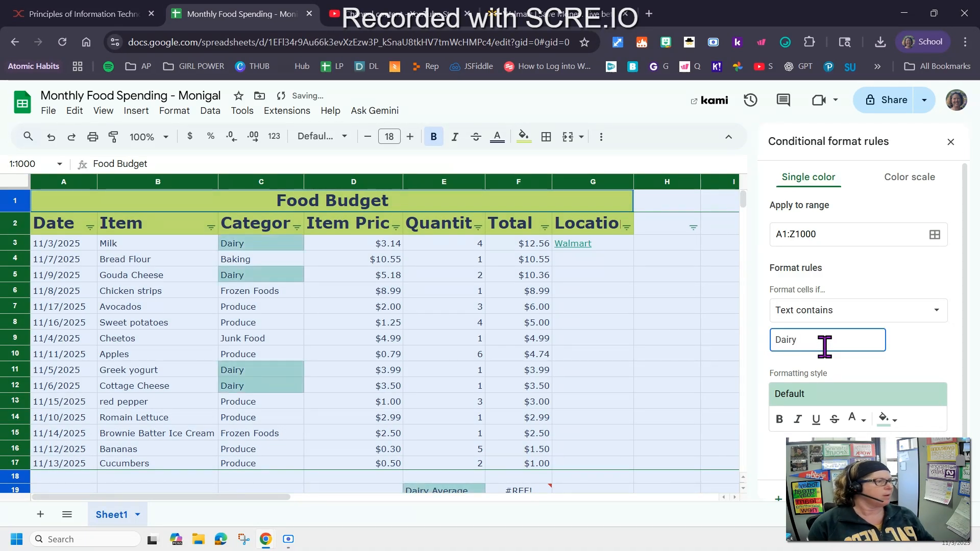
Step: Give the Dairy conditional formatting rule a light red fill and change its condition to Text is exactly
left_click(886, 420)
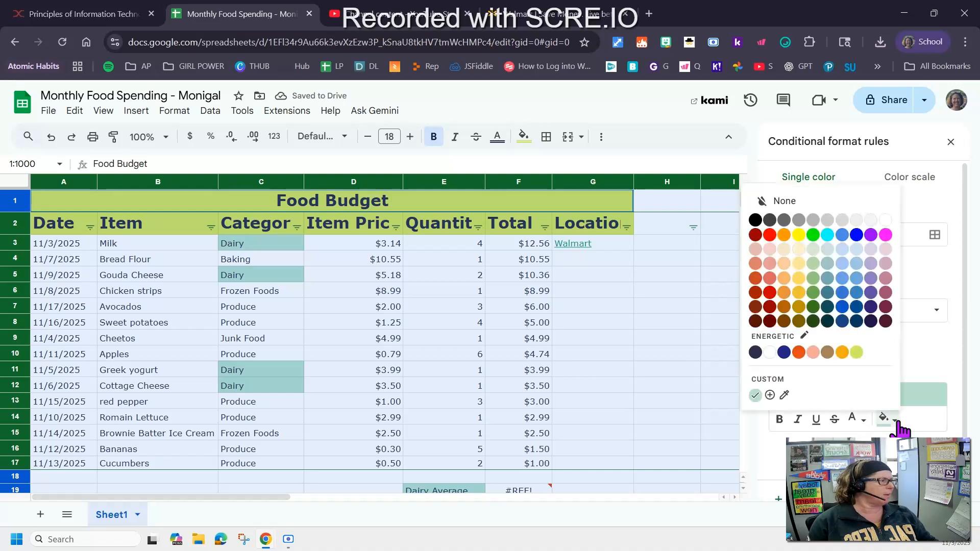
left_click(769, 250)
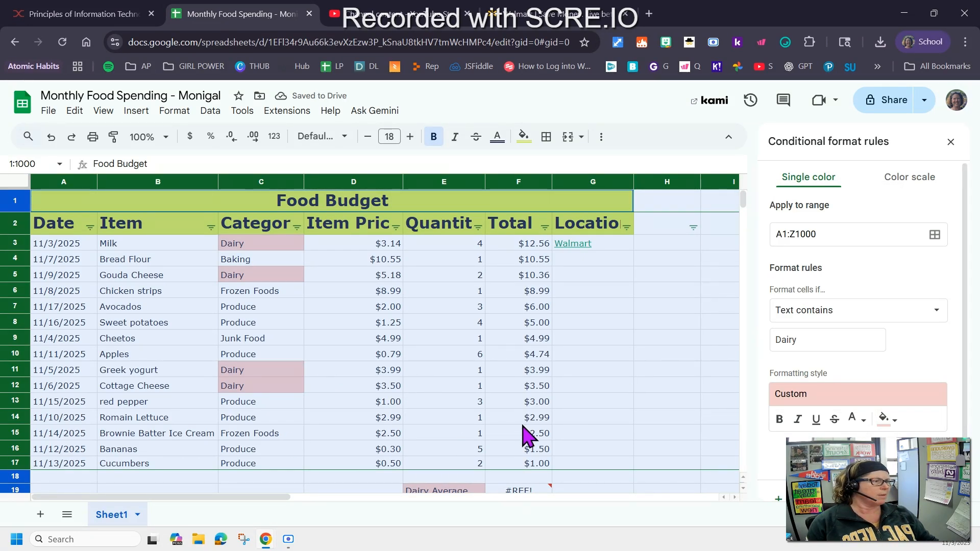
scroll(458, 490, "down", 1)
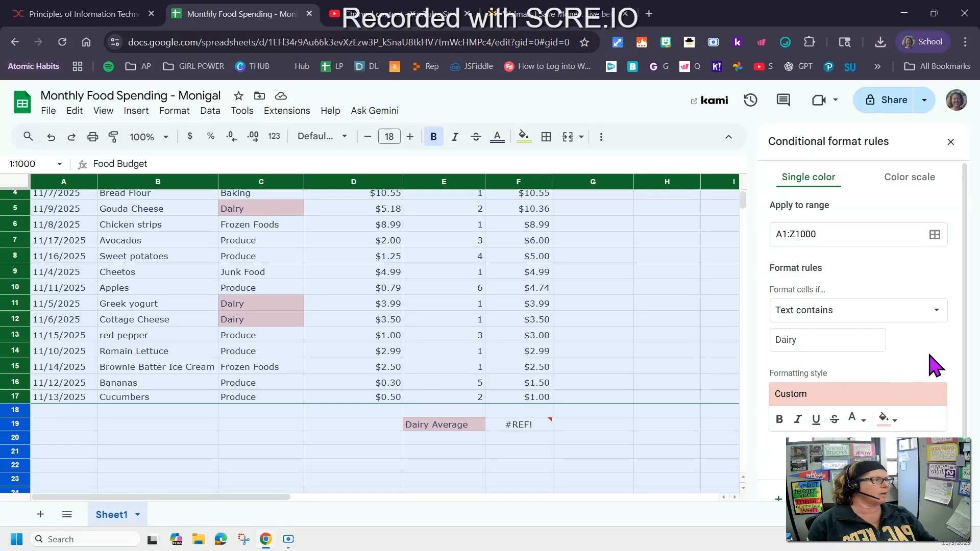
left_click(917, 317)
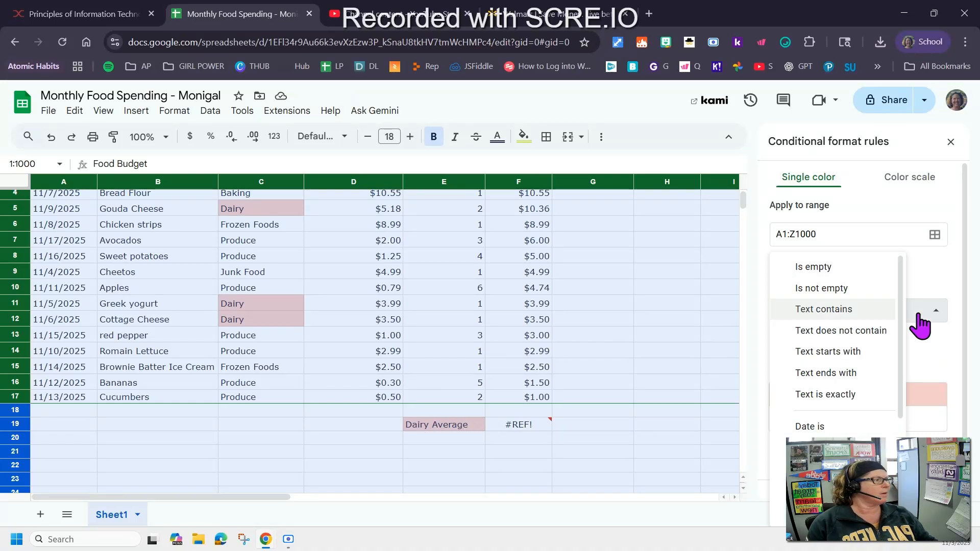
left_click(848, 395)
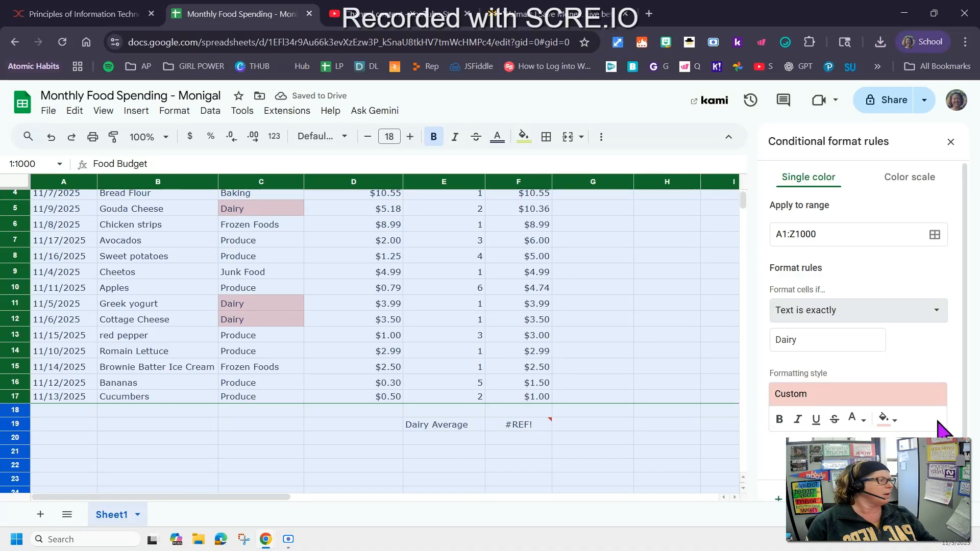
Step: Save the Dairy conditional formatting rule and add another rule for A1:Z1000
scroll(938, 426, "down", 1)
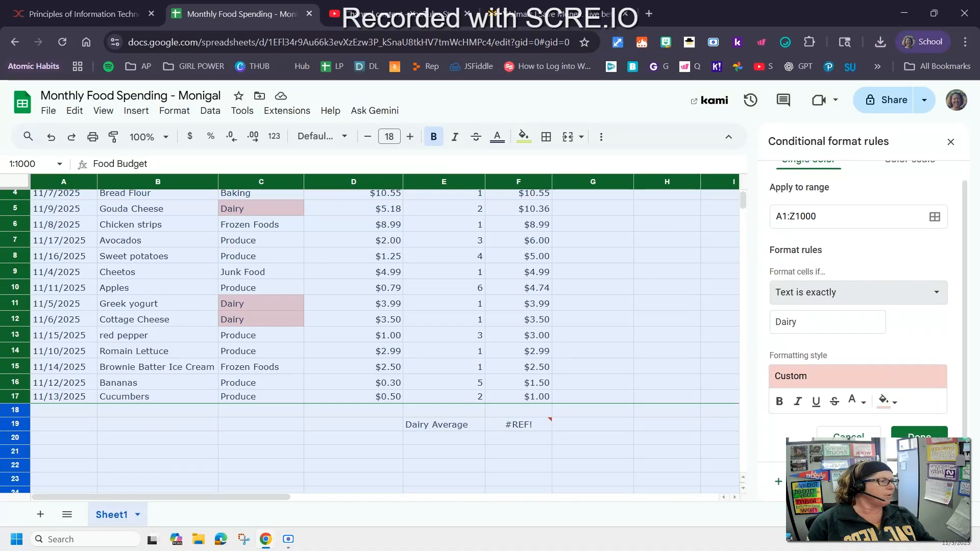
left_click(822, 482)
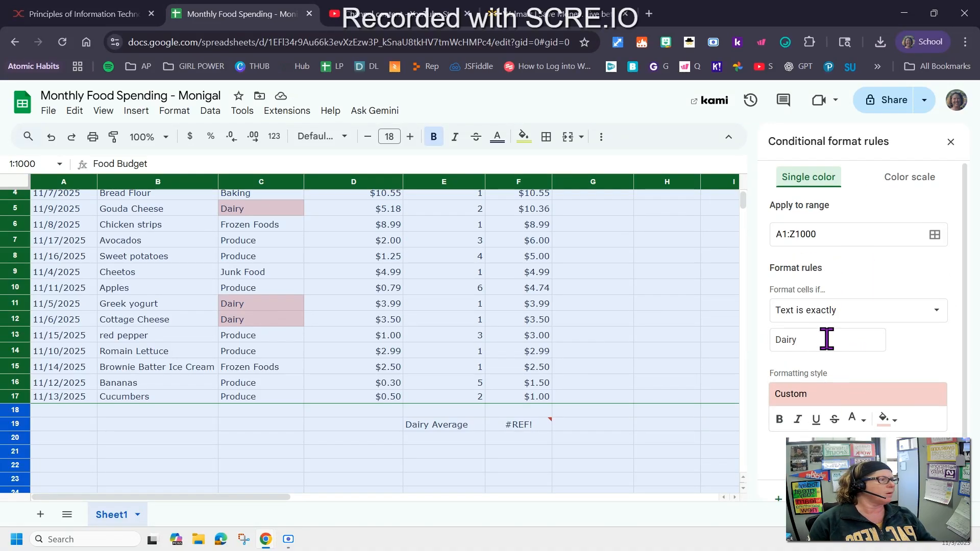
scroll(773, 401, "down", 1)
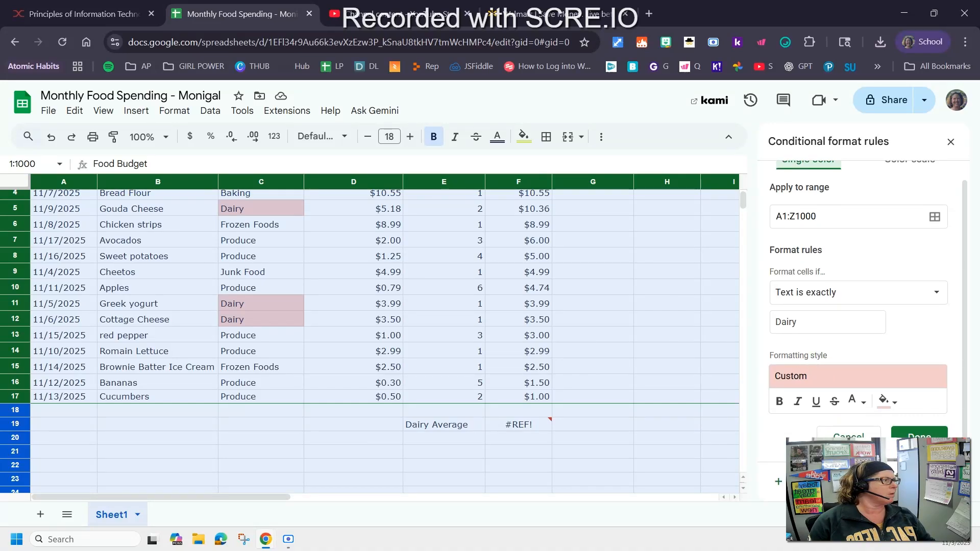
scroll(821, 341, "up", 1)
scroll(823, 401, "down", 1)
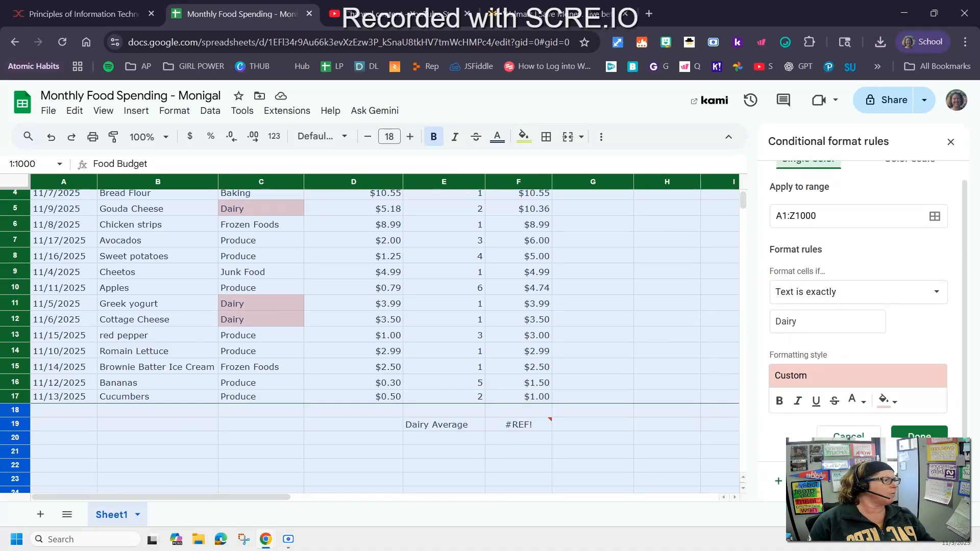
left_click(919, 439)
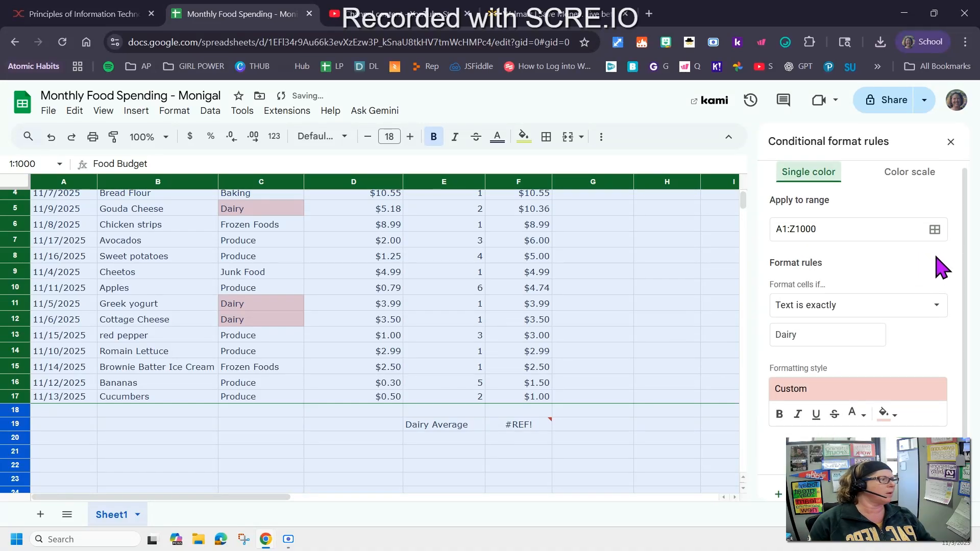
Step: Make the new rule format cells whose text is exactly Junk Food with a light purple fill and save it
double_click(811, 337)
type("Junk Food")
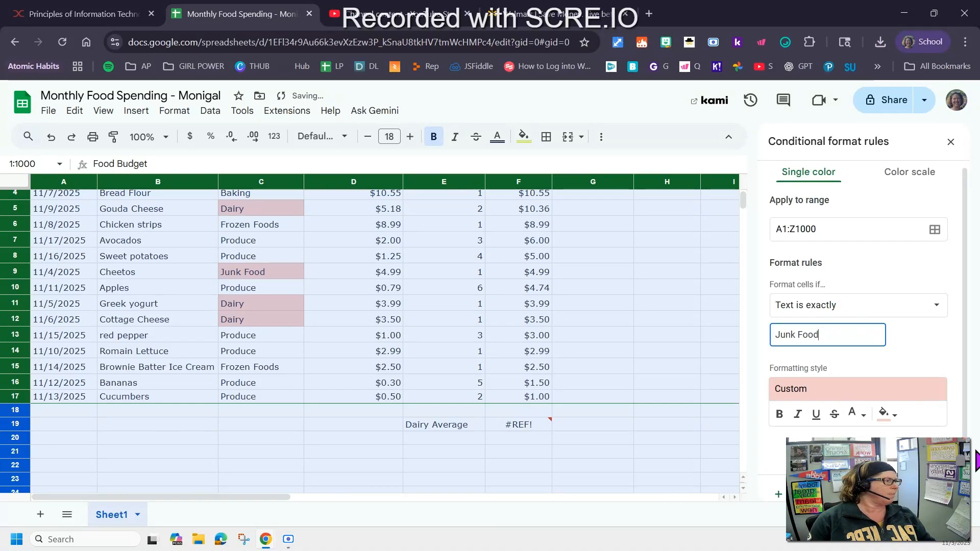
left_click(896, 419)
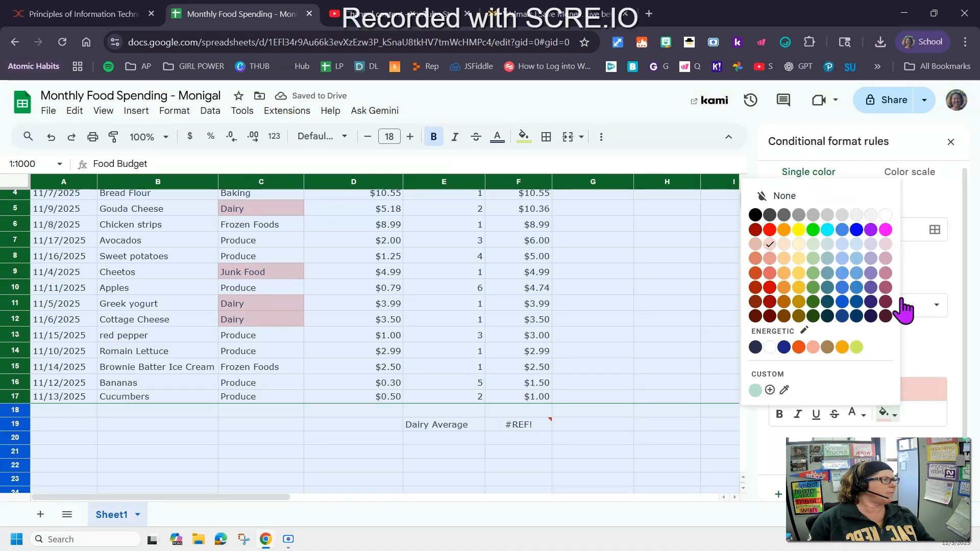
left_click(871, 258)
left_click(926, 453)
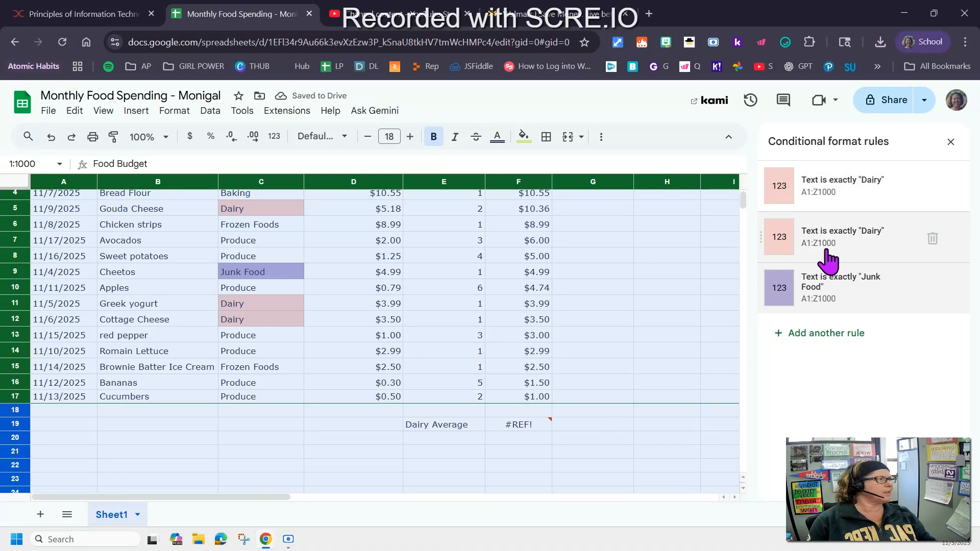
left_click(944, 247)
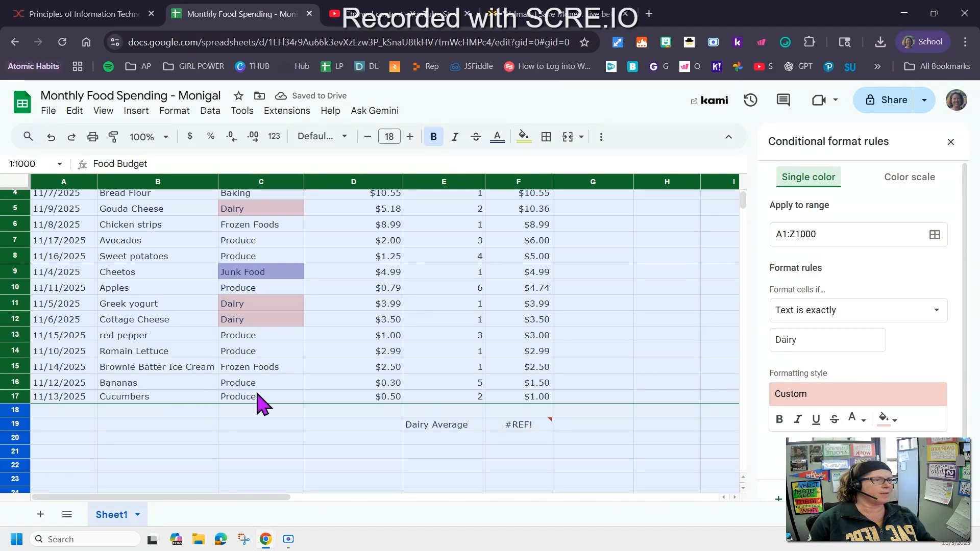
Step: Change the category of Cucumbers in cell C17 to Junk Food
scroll(265, 398, "up", 2)
scroll(280, 357, "down", 2)
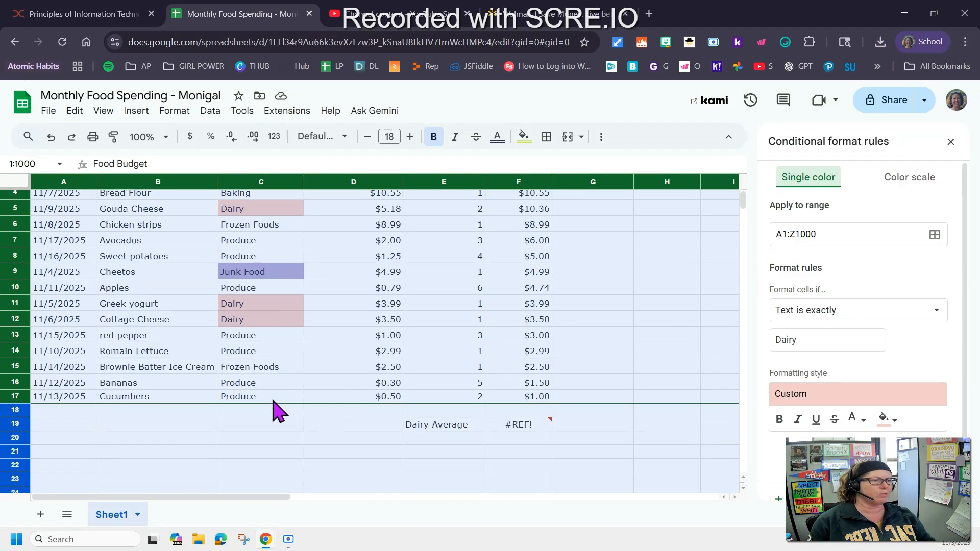
left_click(250, 397)
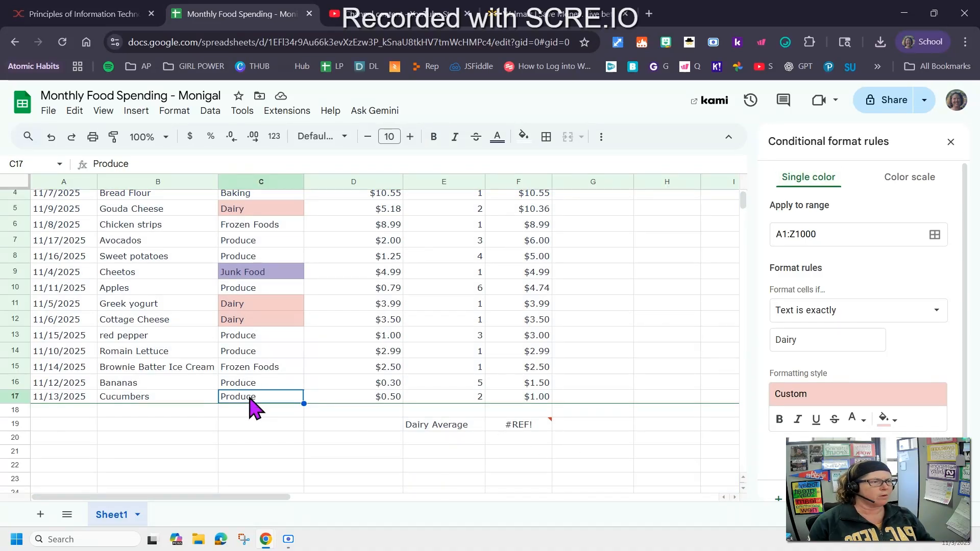
double_click(248, 397)
type("Junk")
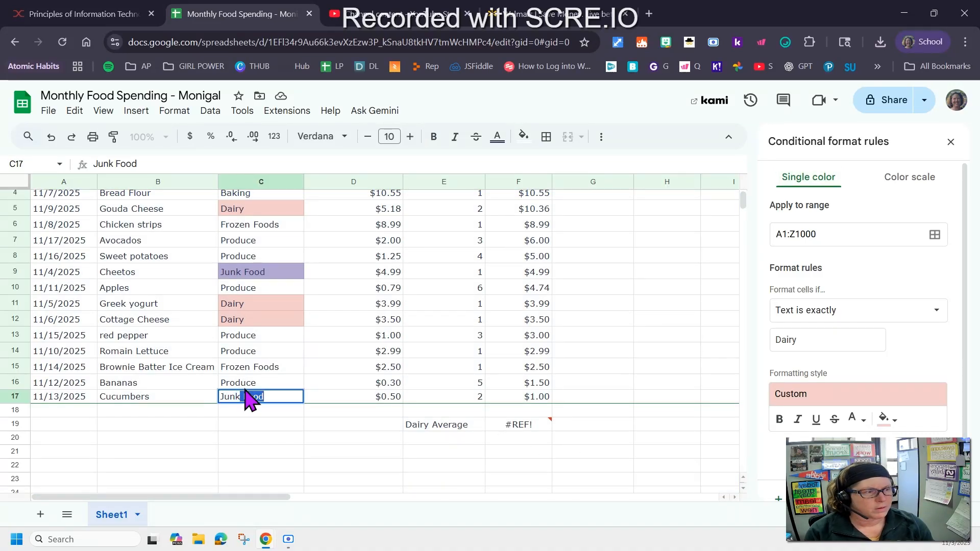
type(" Food")
key("Return")
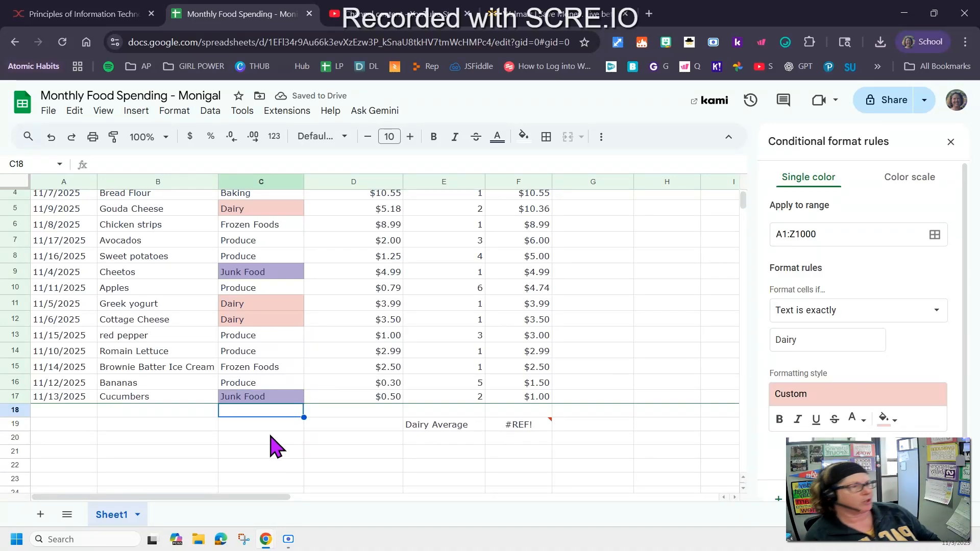
Step: Read the rest of the lesson's Conditional Formatting section and expand the steps for making item prices over $4 bold red
left_click(35, 16)
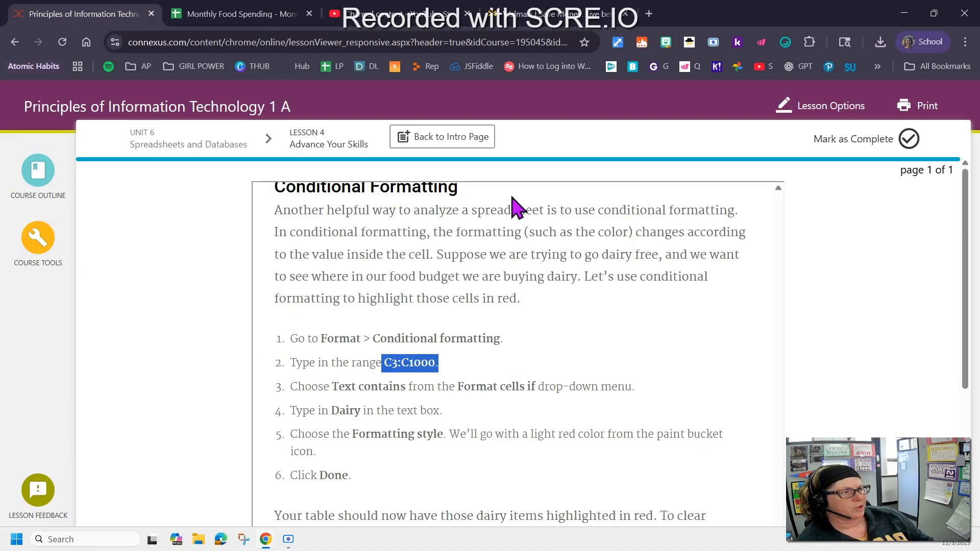
scroll(549, 379, "down", 4)
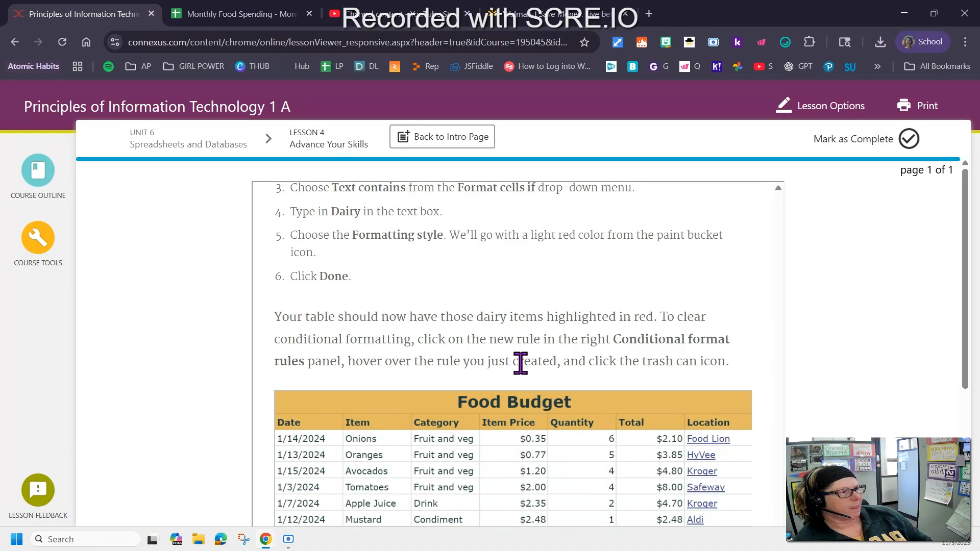
scroll(500, 317, "down", 5)
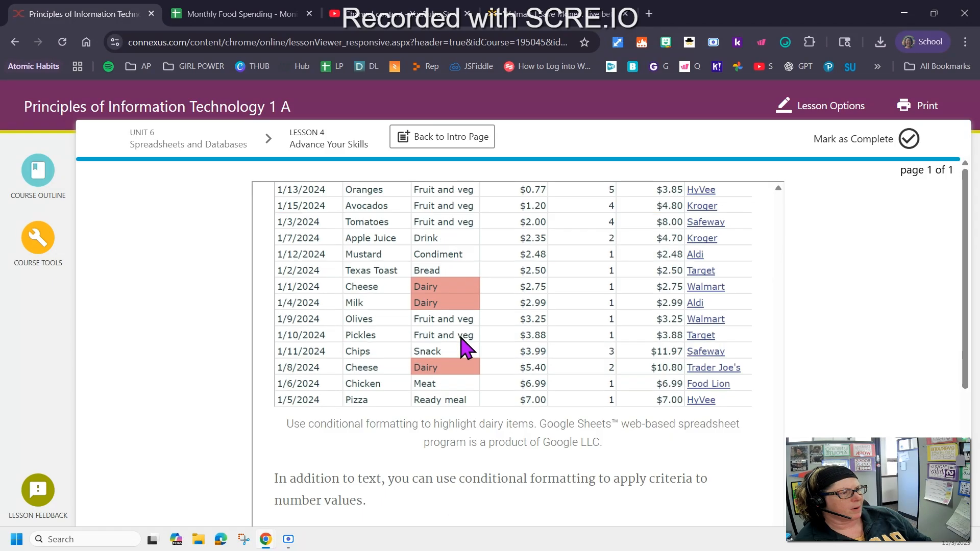
scroll(440, 364, "down", 1)
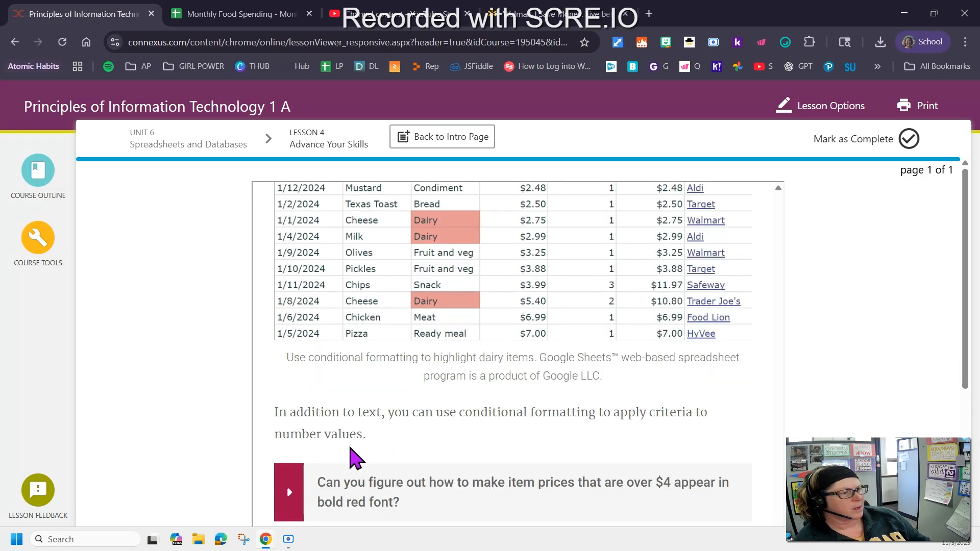
scroll(412, 449, "down", 1)
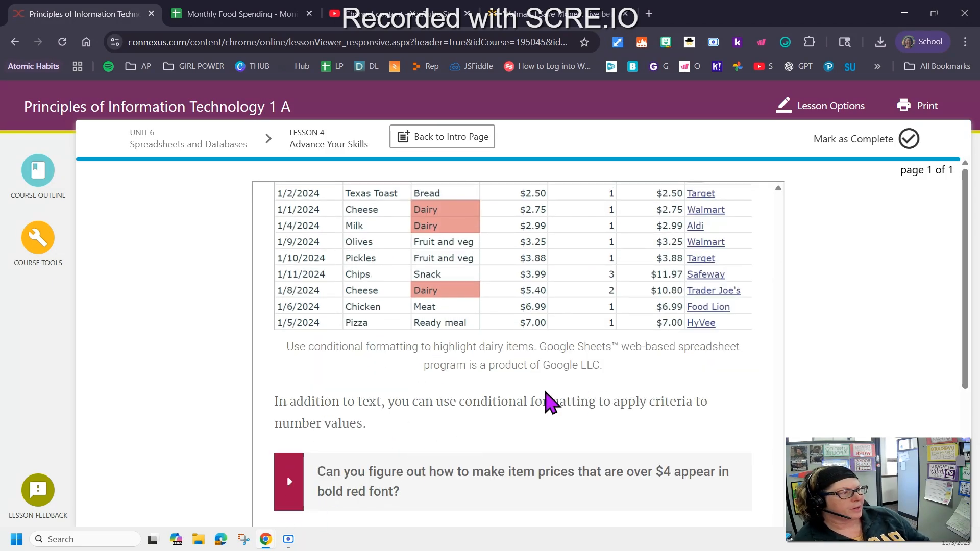
left_click(289, 503)
scroll(516, 452, "down", 3)
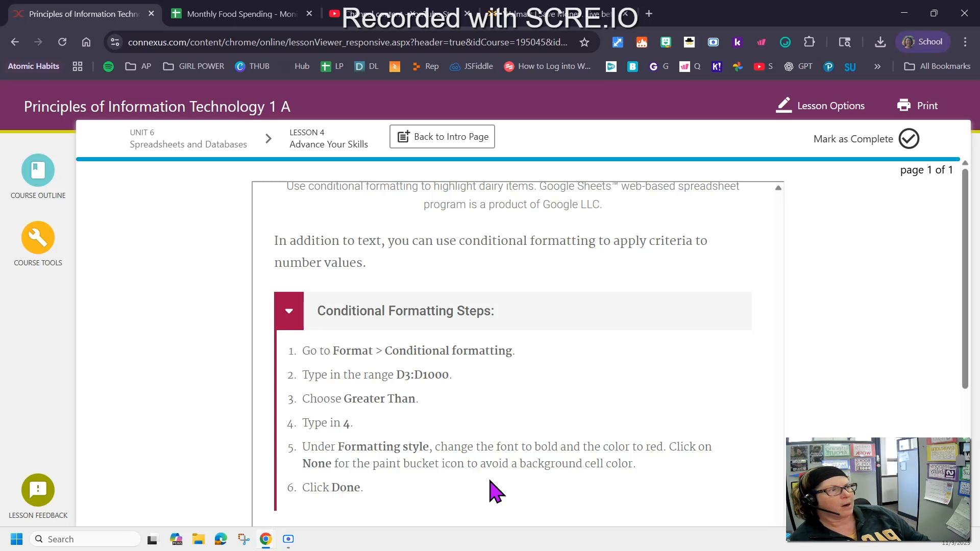
Step: Return to the spreadsheet, delete the duplicate Dairy conditional formatting rule and close the rules list
left_click(229, 16)
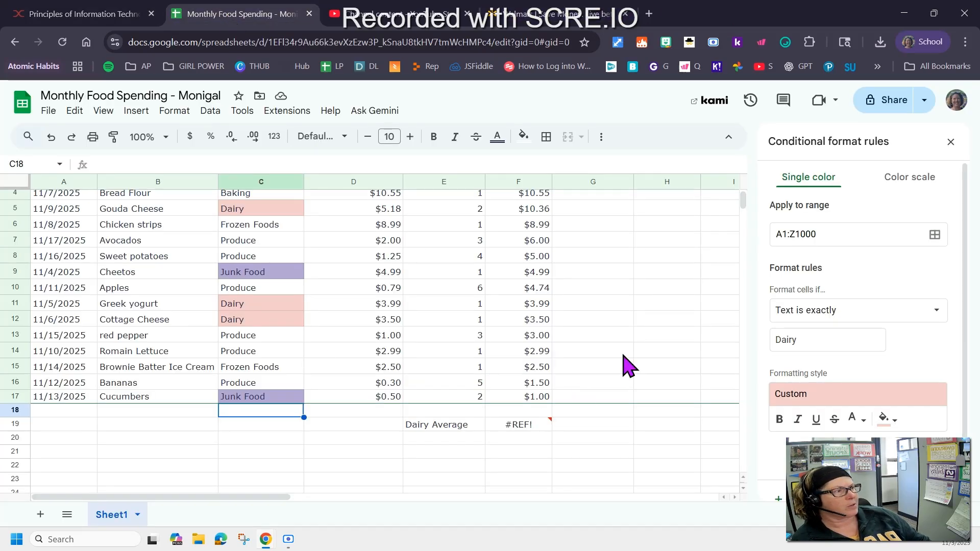
scroll(575, 403, "up", 1)
left_click(523, 247)
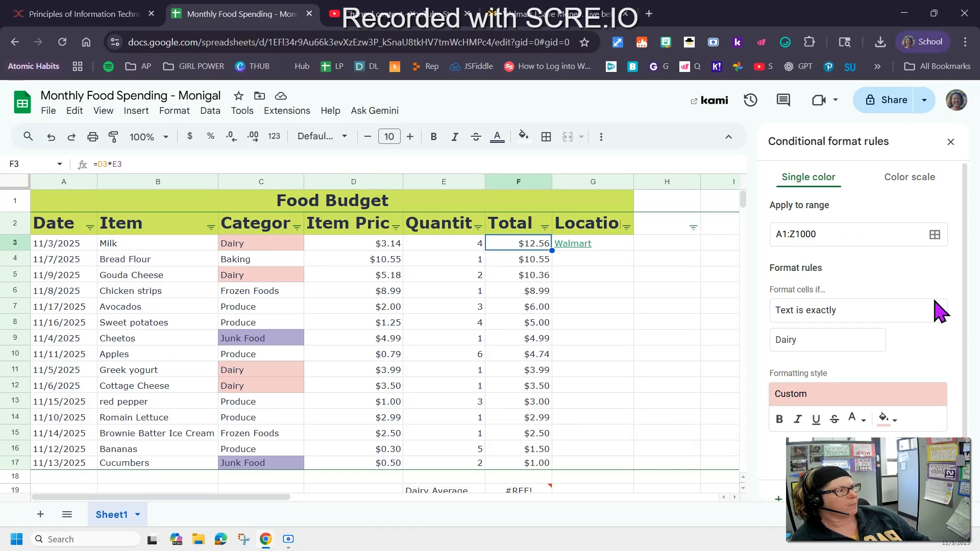
left_click(925, 460)
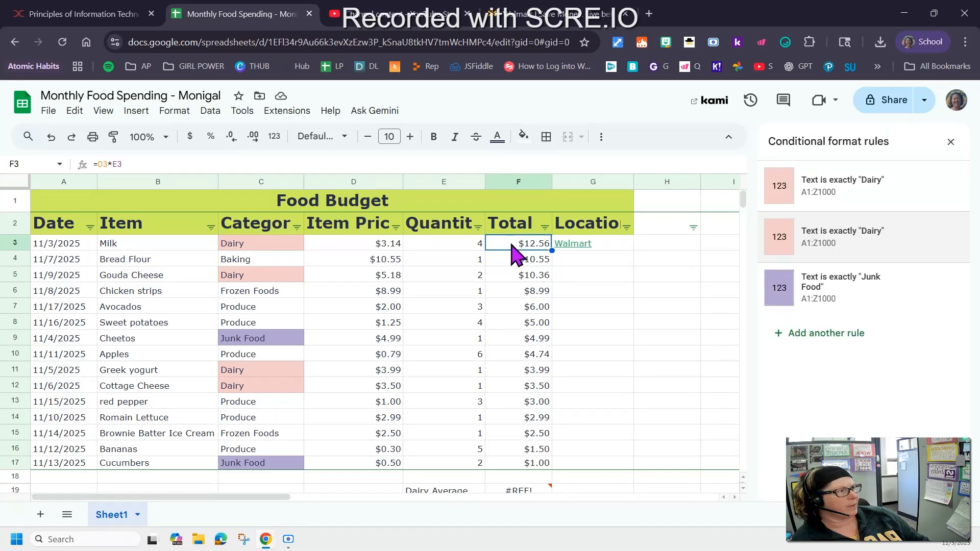
left_click(947, 202)
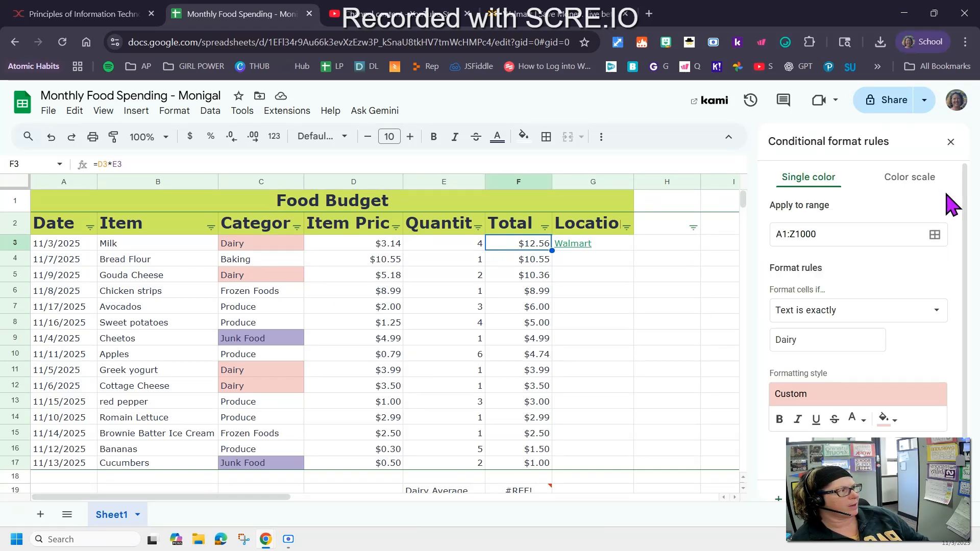
left_click(925, 459)
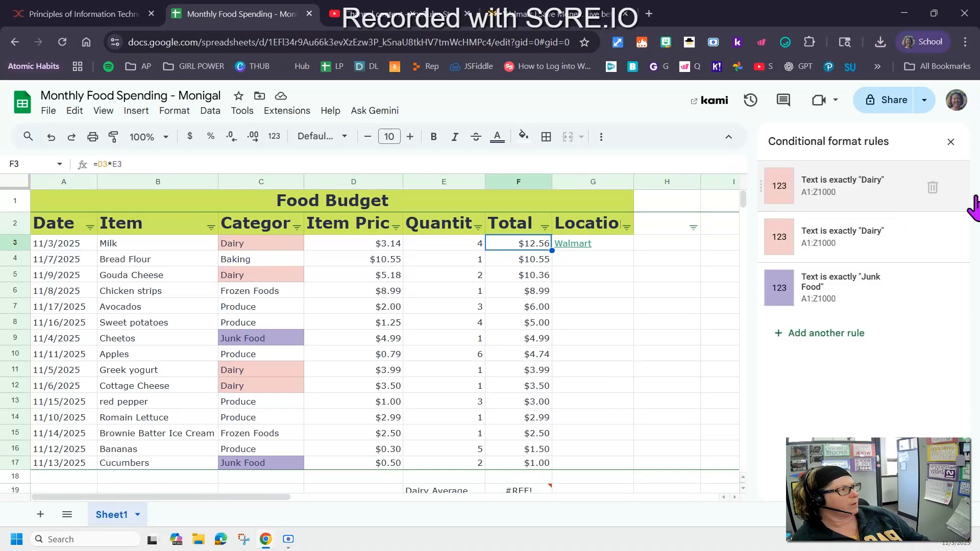
left_click(934, 188)
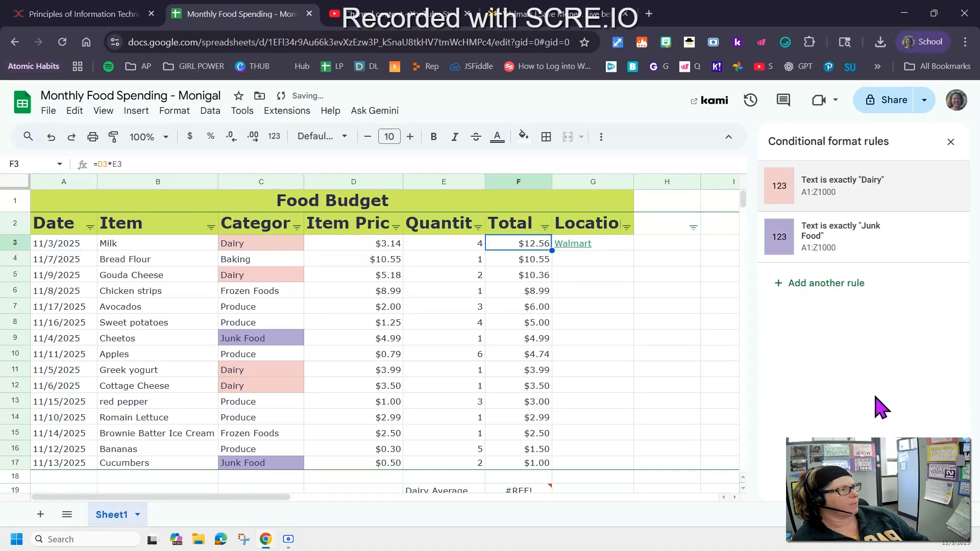
left_click(950, 142)
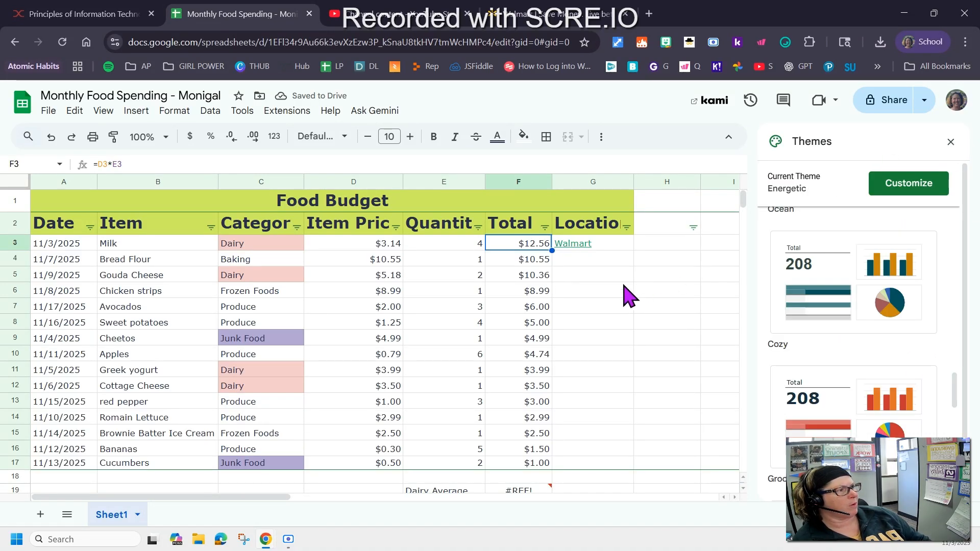
Step: Add a conditional formatting rule to the totals in F3:F17 for values greater than 4
left_click_drag(531, 256, 527, 465)
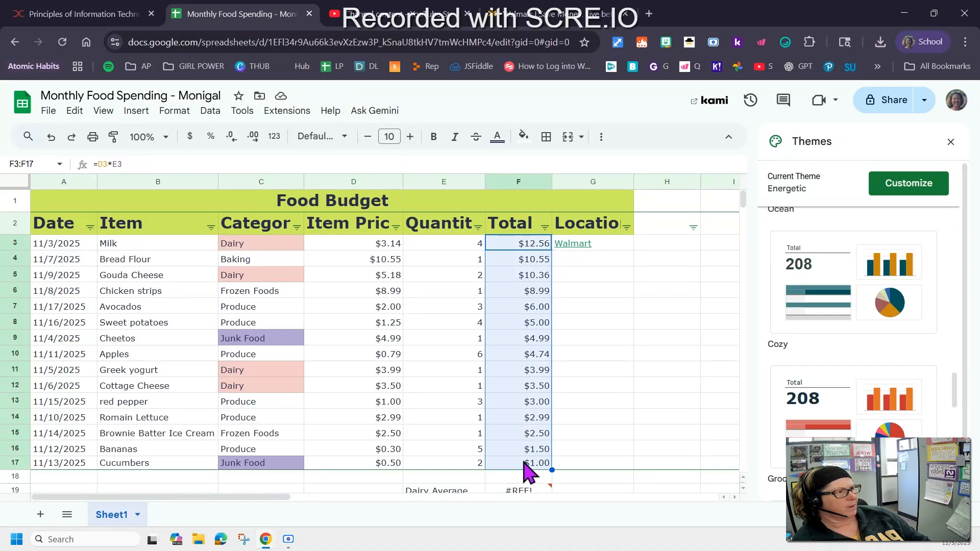
left_click(137, 112)
mouse_move(176, 111)
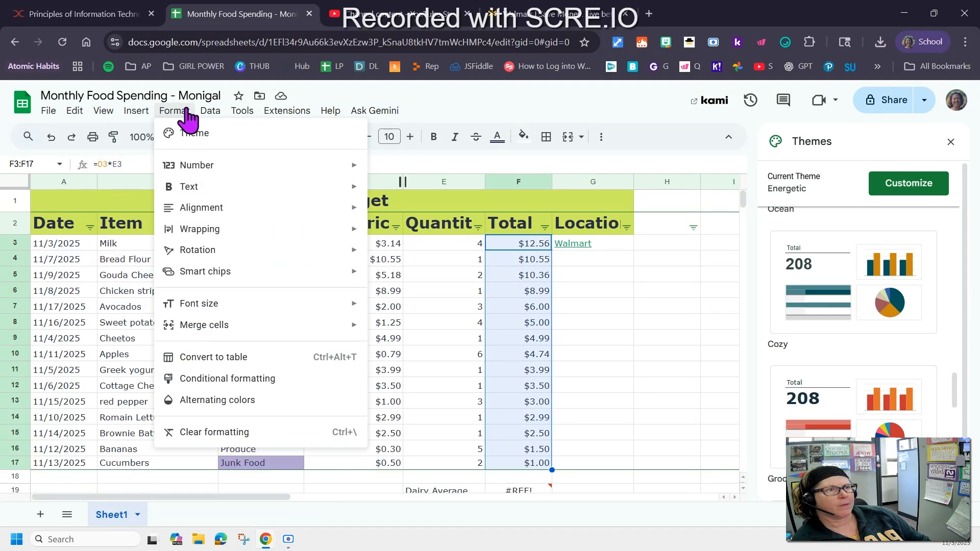
left_click(208, 379)
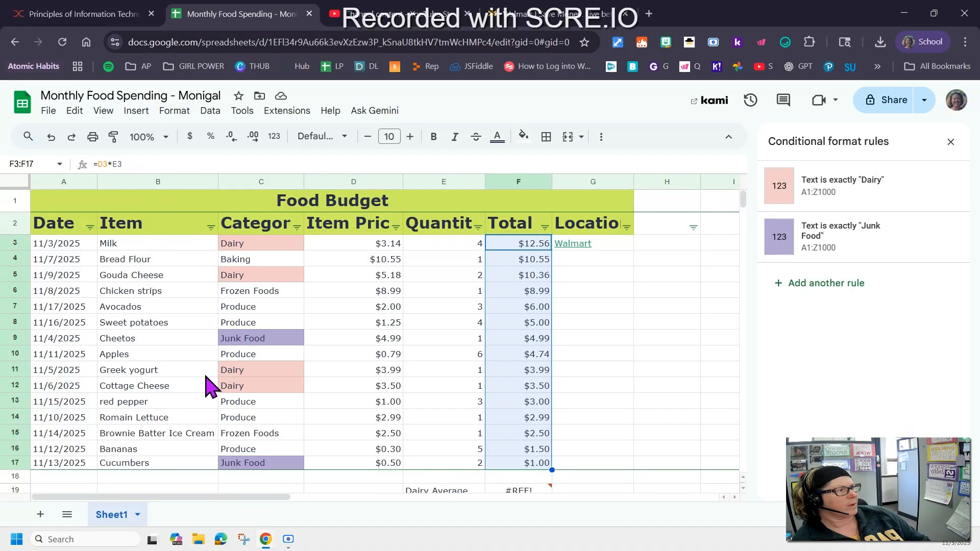
left_click(848, 285)
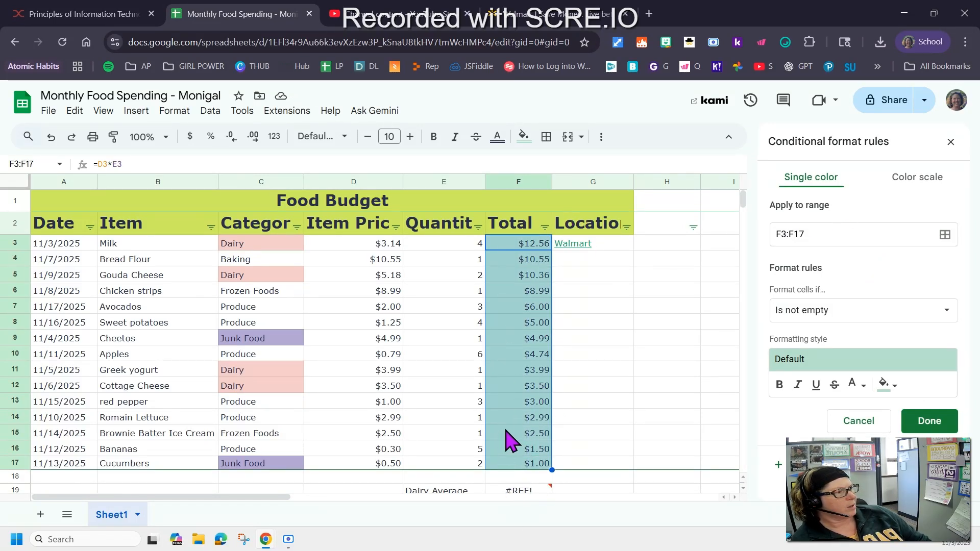
left_click(872, 311)
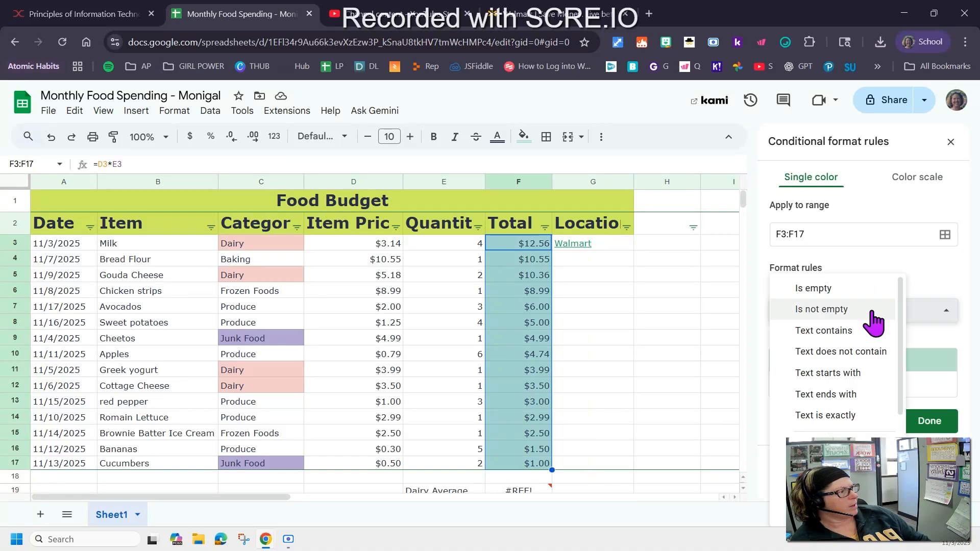
scroll(853, 383, "down", 3)
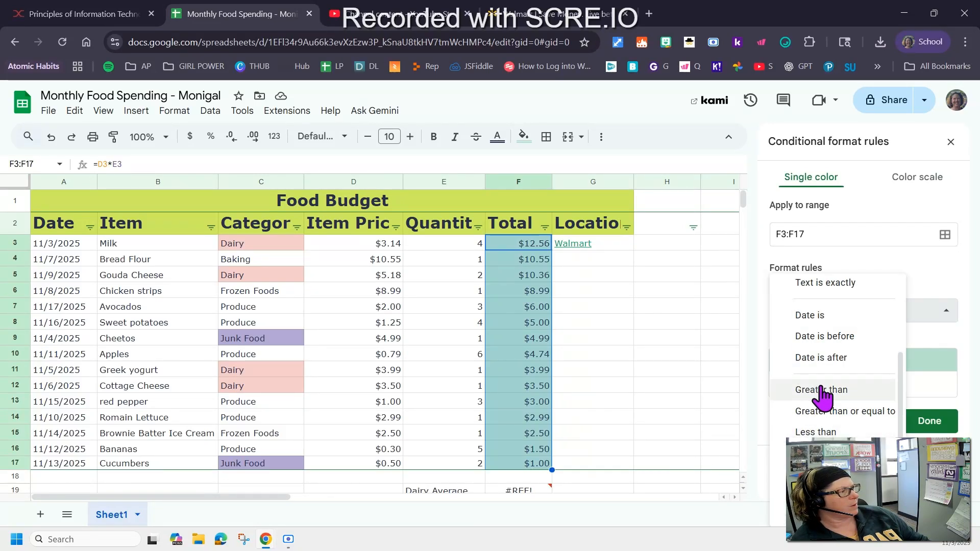
left_click(850, 392)
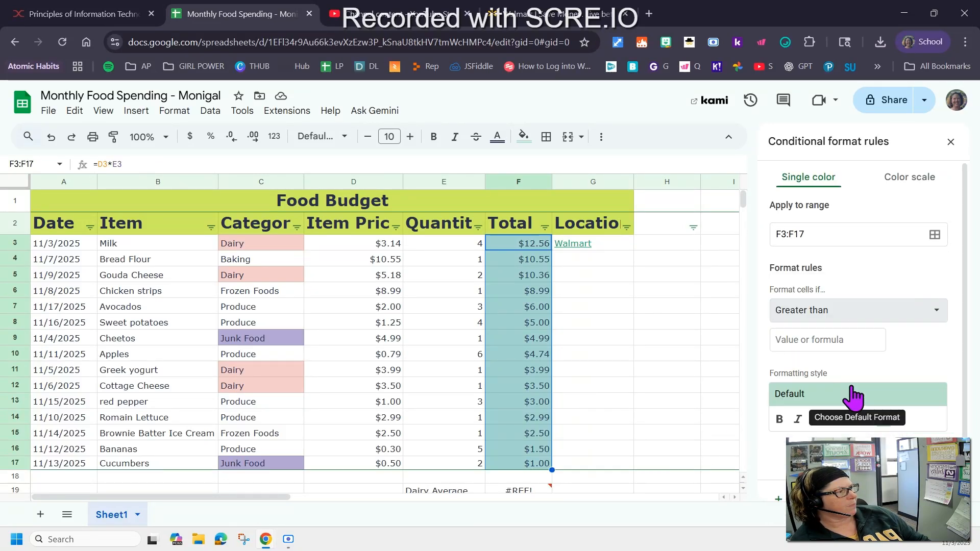
left_click(833, 338)
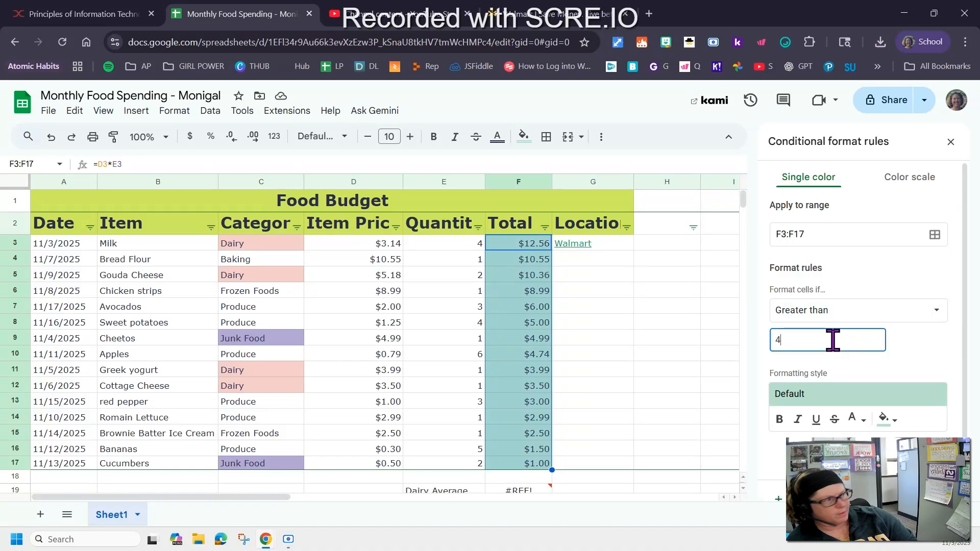
Step: Give the matching totals a bright red fill and save the rule
left_click(892, 423)
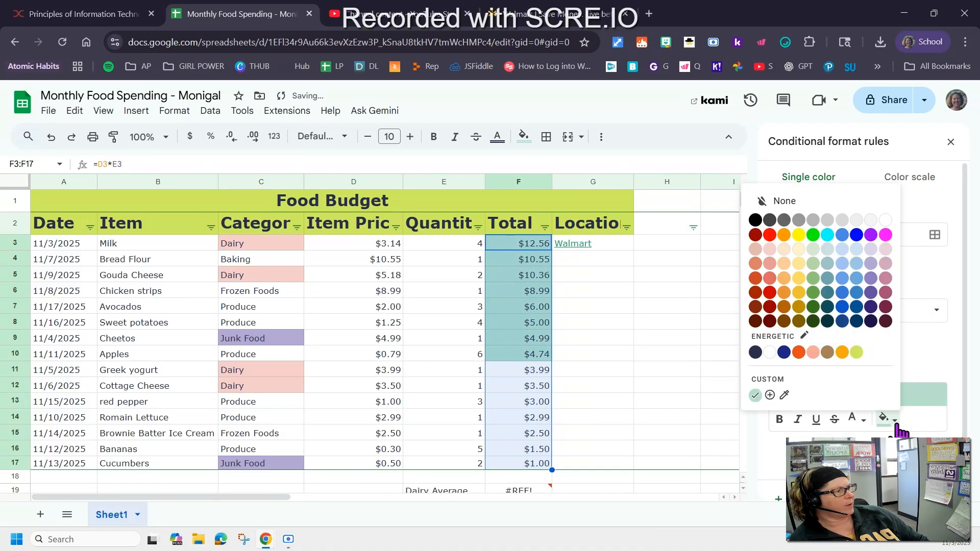
left_click(769, 235)
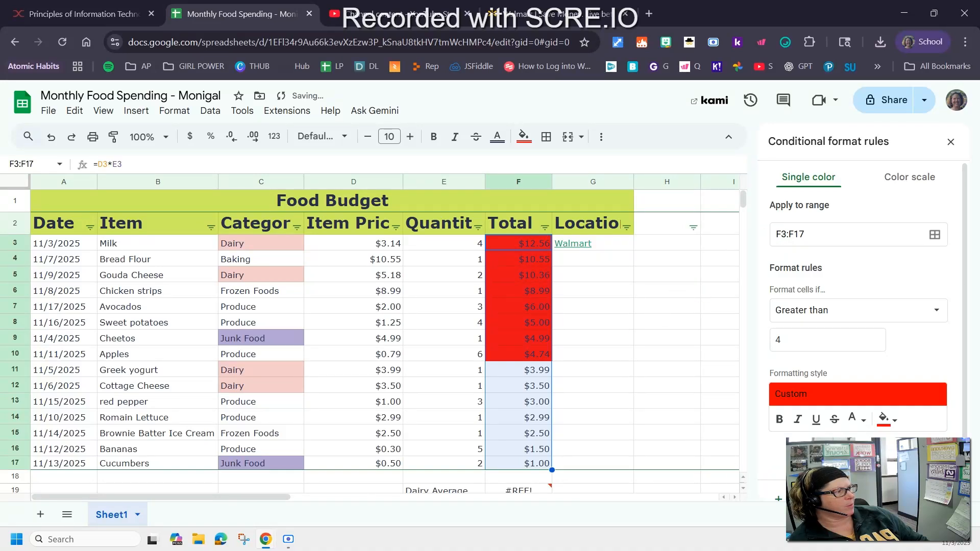
left_click(926, 482)
left_click(648, 391)
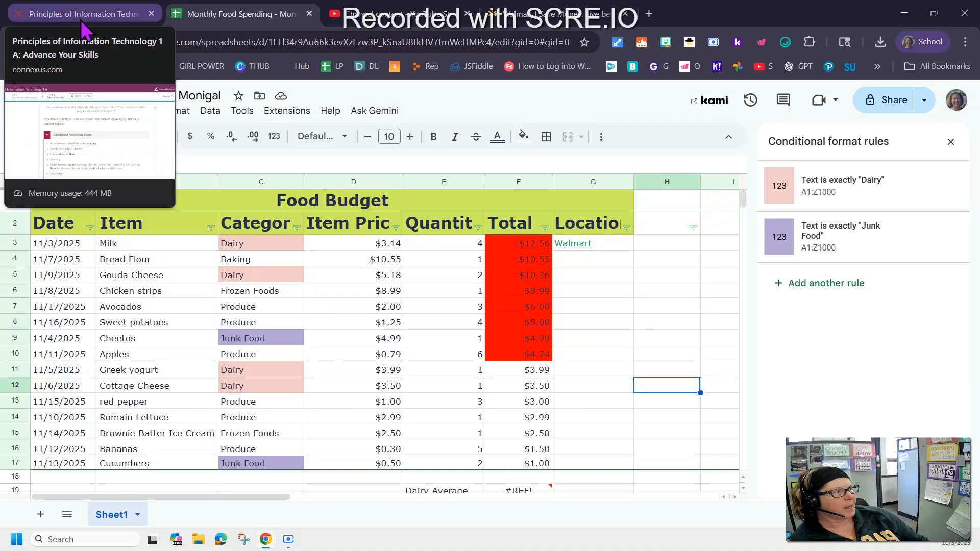
Step: Return to the Advance Your Skills lesson, mark it as complete and open the course outline
left_click(102, 28)
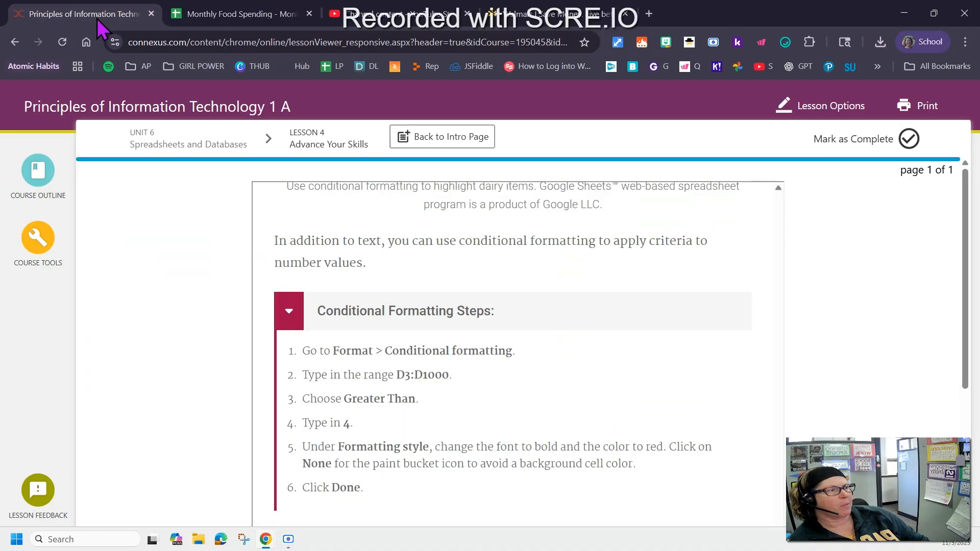
scroll(562, 383, "down", 4)
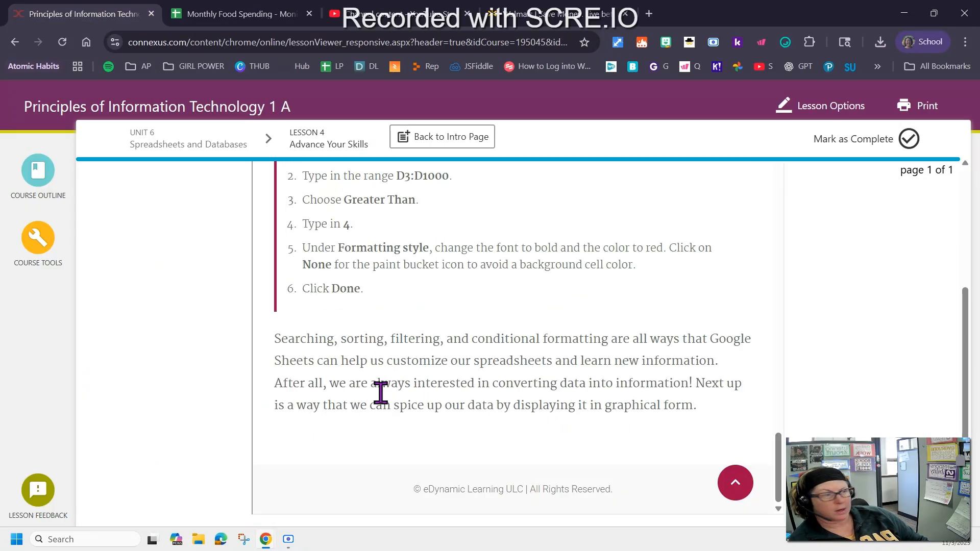
left_click(909, 139)
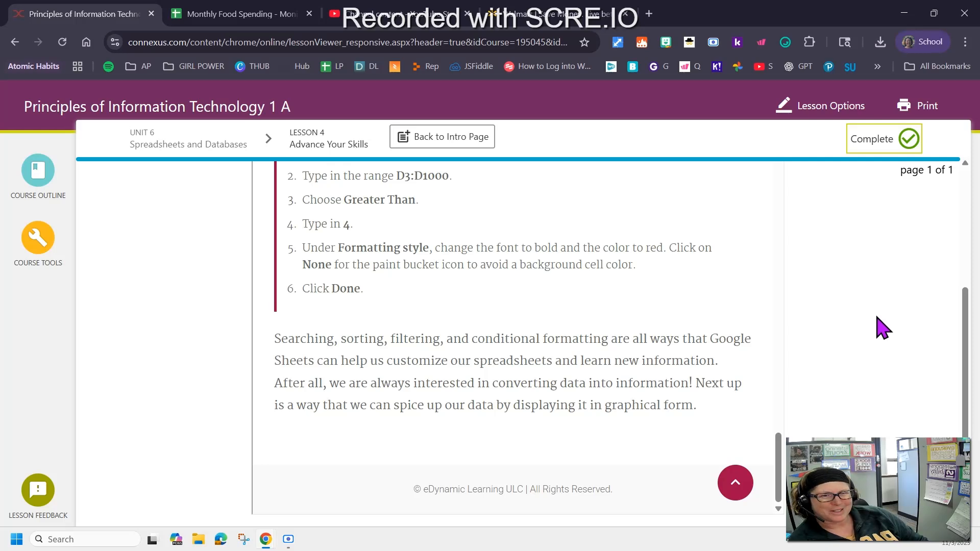
left_click(47, 168)
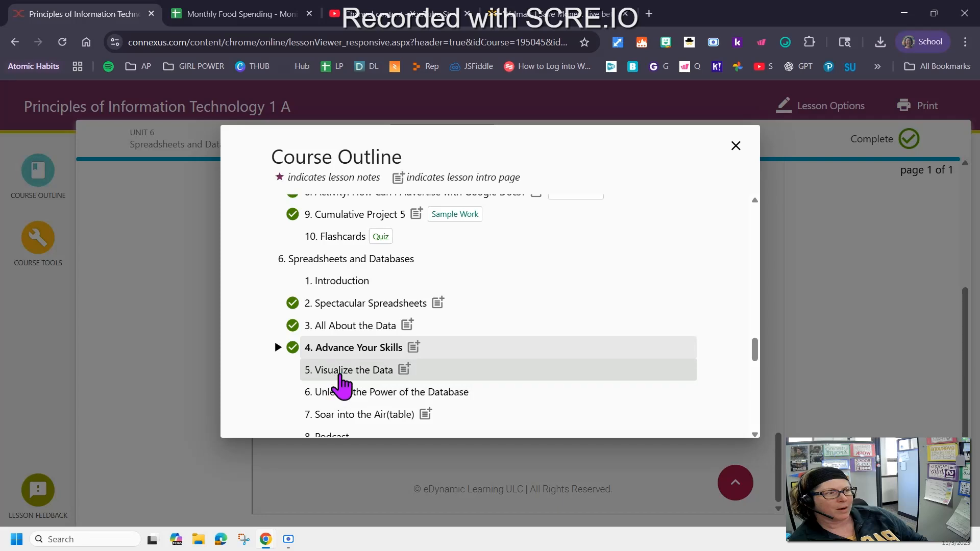